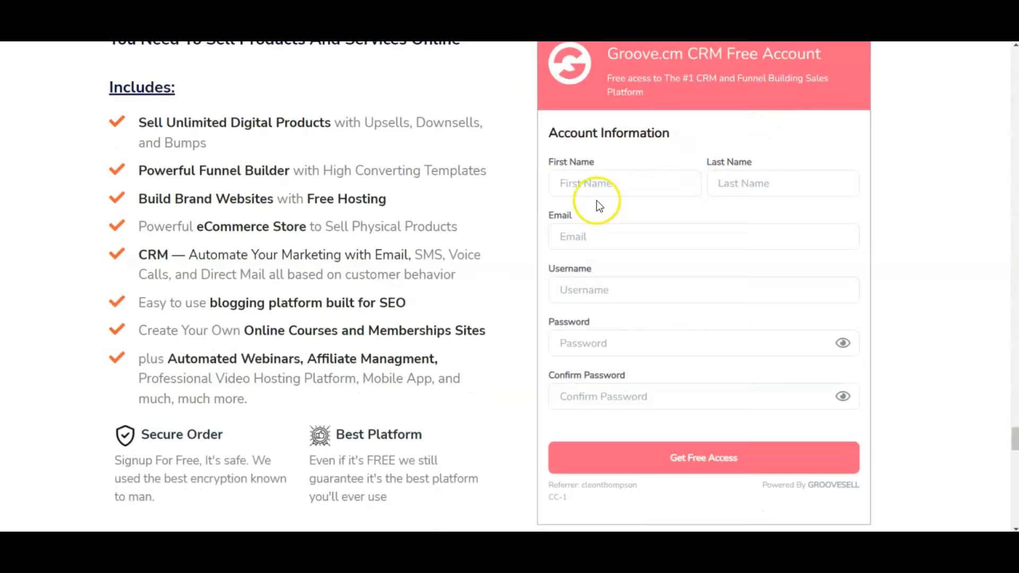
{"action": "scroll", "coordinate": [705, 222], "scroll_direction": "down", "scroll_amount": 3}
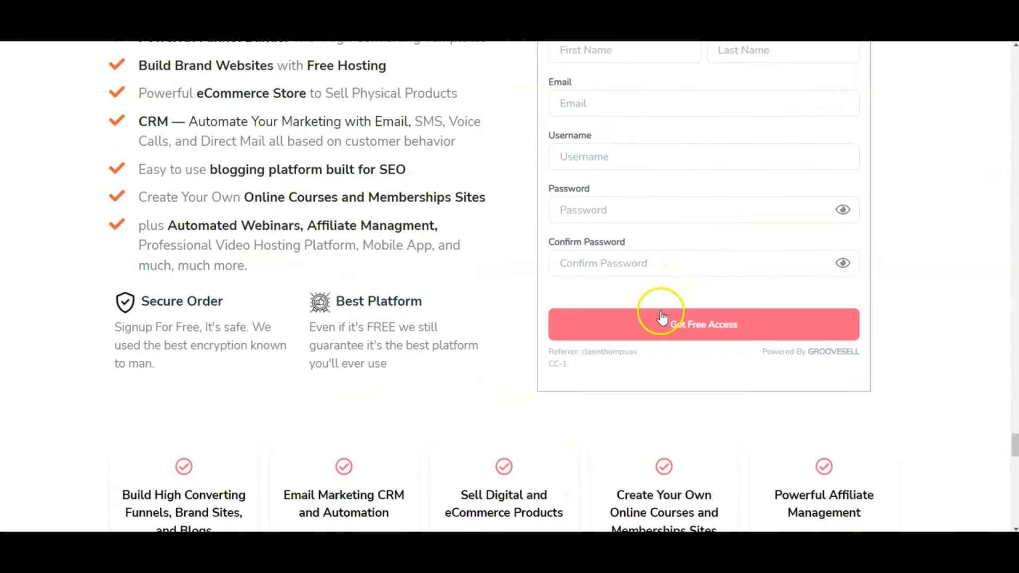
{"action": "scroll", "coordinate": [740, 279], "scroll_direction": "up", "scroll_amount": 3}
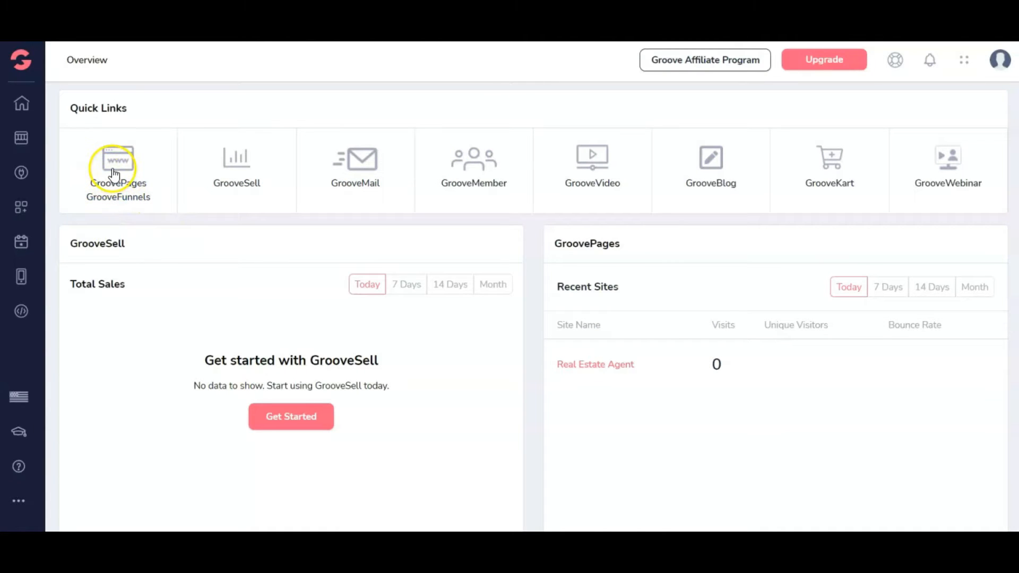
Step: Open GroovePages and start creating a new site
{"action": "left_click", "coordinate": [113, 173]}
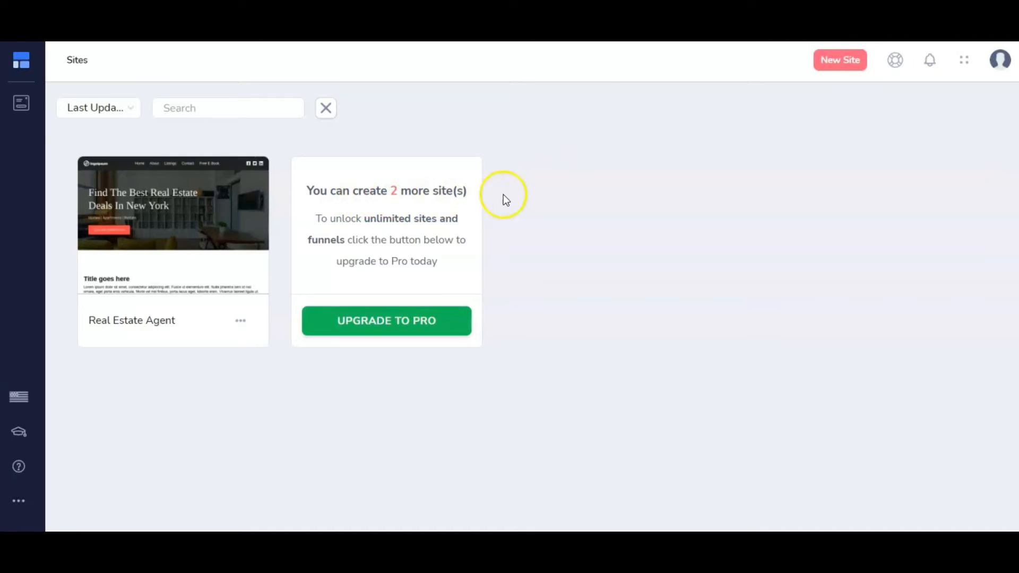
{"action": "left_click", "coordinate": [841, 62]}
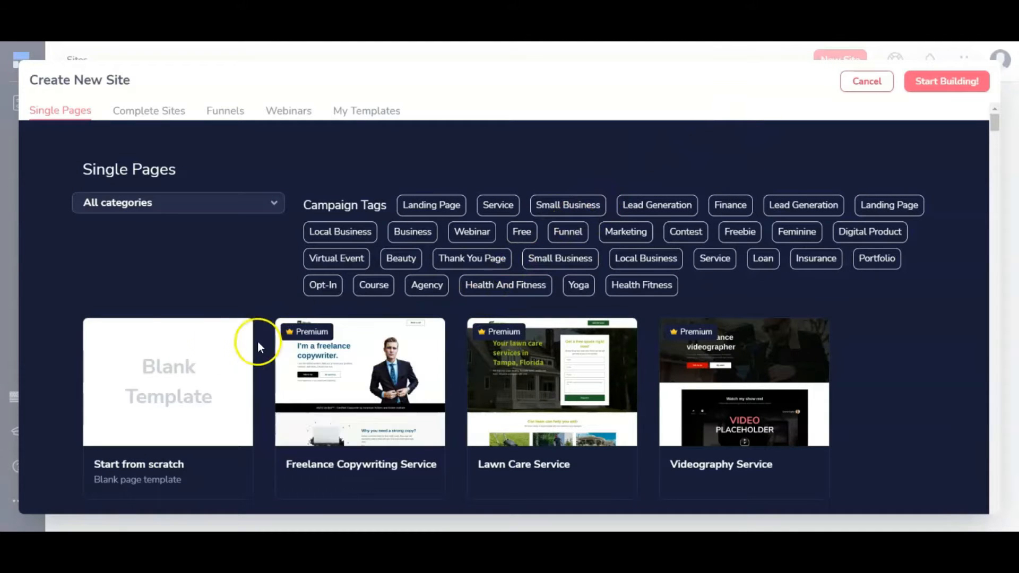
Step: Browse the single-page templates for a lead magnet design that can be selected without a Premium plan
{"action": "scroll", "coordinate": [172, 355], "scroll_direction": "down", "scroll_amount": 3}
{"action": "scroll", "coordinate": [175, 350], "scroll_direction": "up", "scroll_amount": 1}
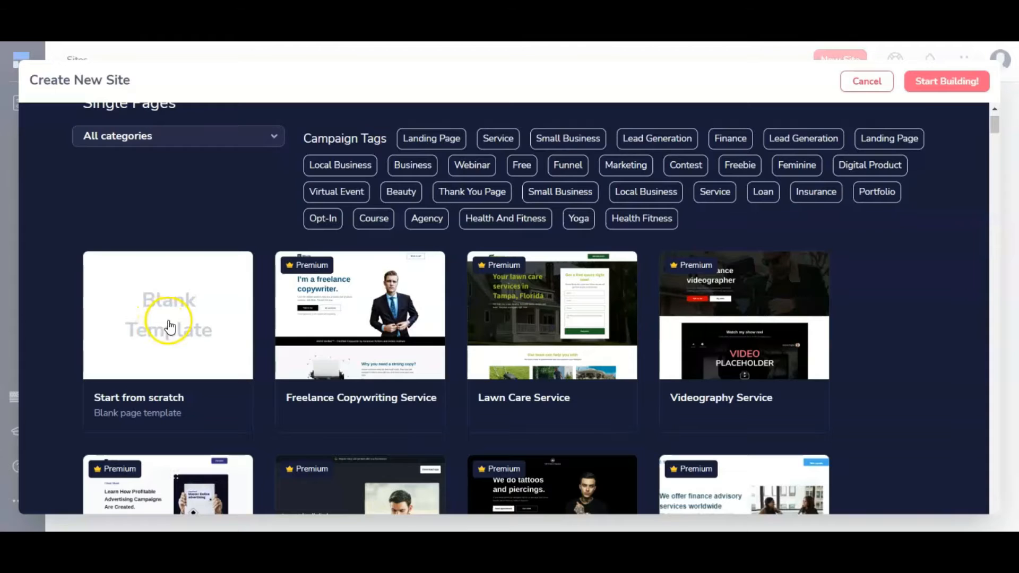
{"action": "scroll", "coordinate": [287, 302], "scroll_direction": "down", "scroll_amount": 1}
{"action": "mouse_move", "coordinate": [341, 232]}
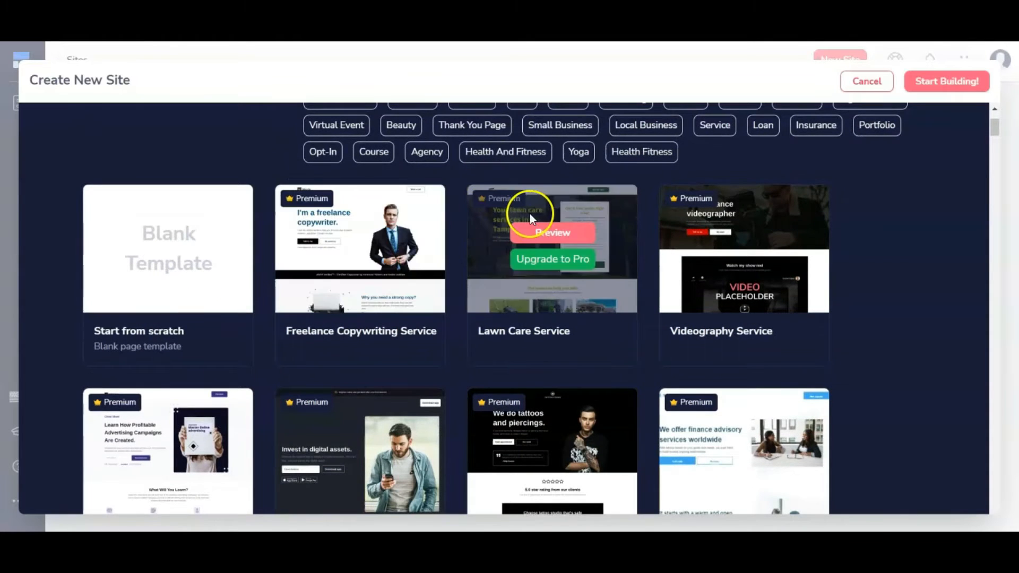
{"action": "mouse_move", "coordinate": [694, 227]}
{"action": "scroll", "coordinate": [736, 231], "scroll_direction": "down", "scroll_amount": 2}
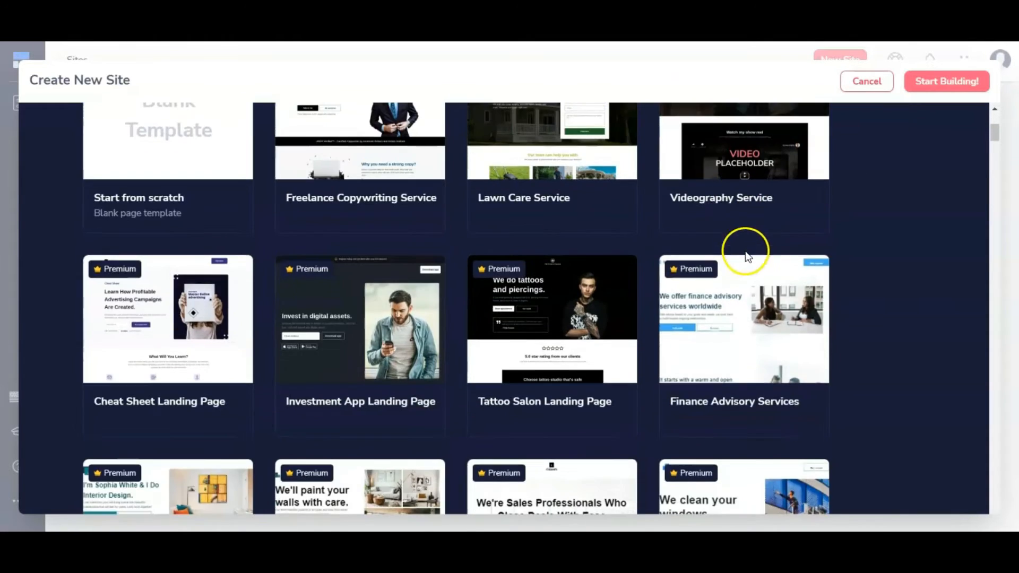
{"action": "mouse_move", "coordinate": [254, 296]}
{"action": "scroll", "coordinate": [170, 316], "scroll_direction": "down", "scroll_amount": 2}
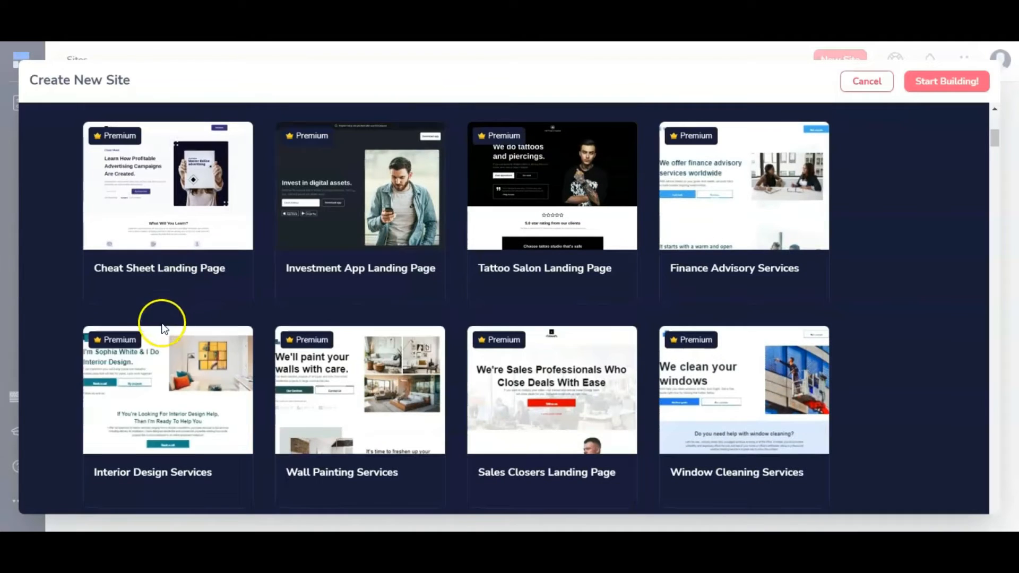
{"action": "scroll", "coordinate": [157, 329], "scroll_direction": "down", "scroll_amount": 1}
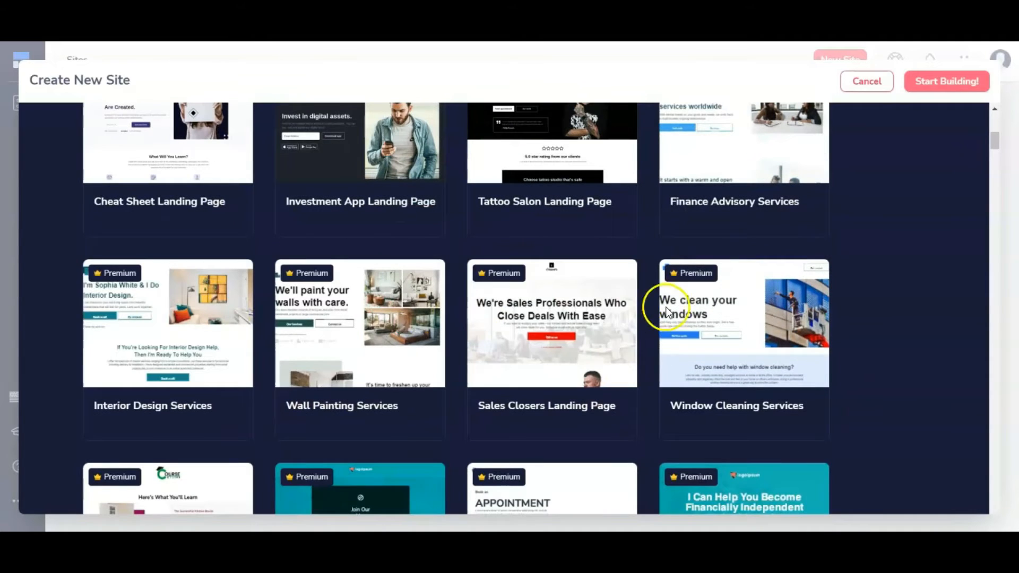
{"action": "mouse_move", "coordinate": [723, 307]}
{"action": "scroll", "coordinate": [759, 313], "scroll_direction": "down", "scroll_amount": 2}
{"action": "scroll", "coordinate": [759, 315], "scroll_direction": "down", "scroll_amount": 1}
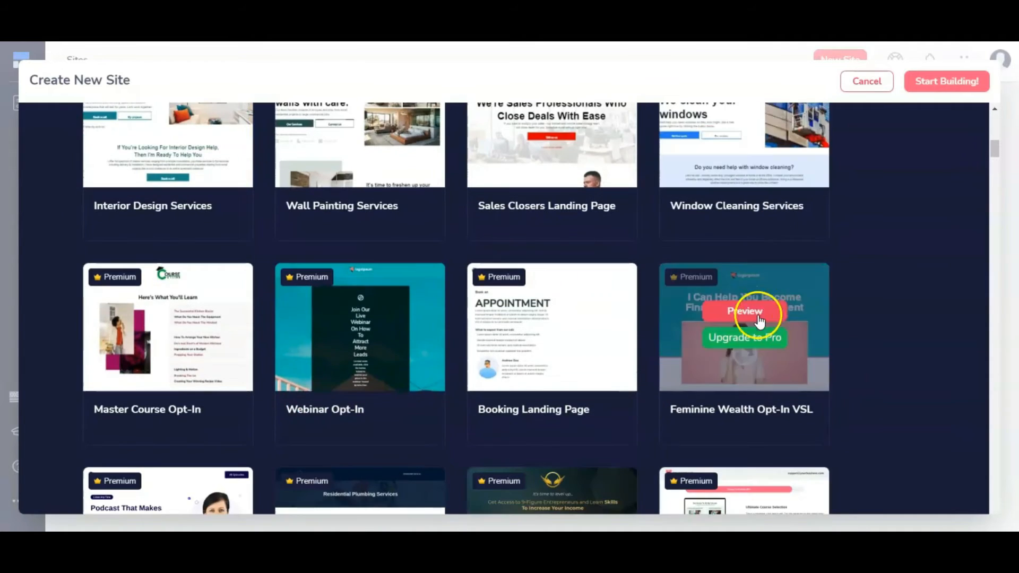
{"action": "scroll", "coordinate": [594, 333], "scroll_direction": "down", "scroll_amount": 6}
{"action": "mouse_move", "coordinate": [549, 339]}
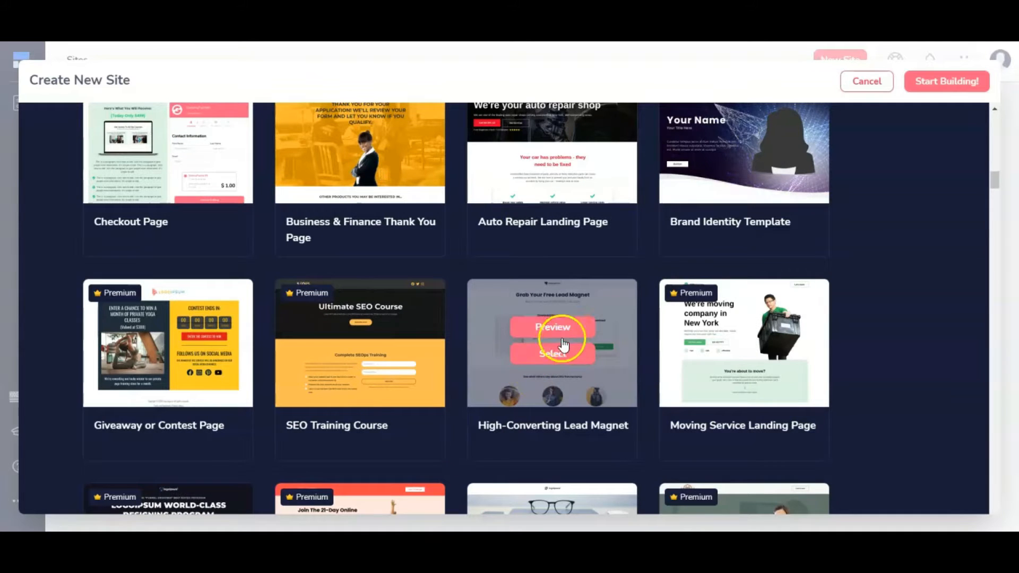
Step: Create a site named Redirect Demo from the High-Converting Lead Magnet template
{"action": "left_click", "coordinate": [558, 353]}
{"action": "left_click", "coordinate": [390, 291]}
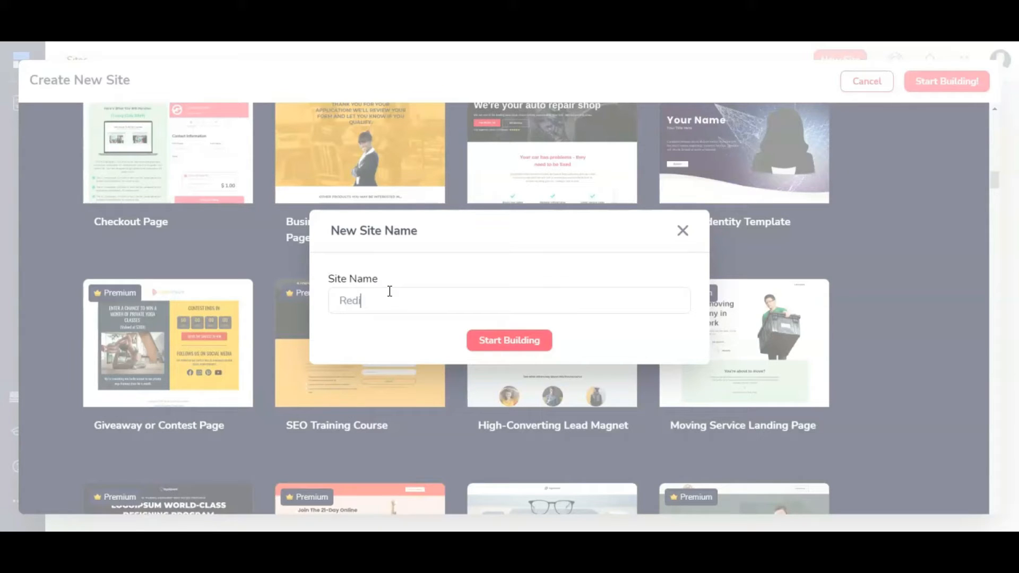
{"action": "left_click", "coordinate": [490, 342]}
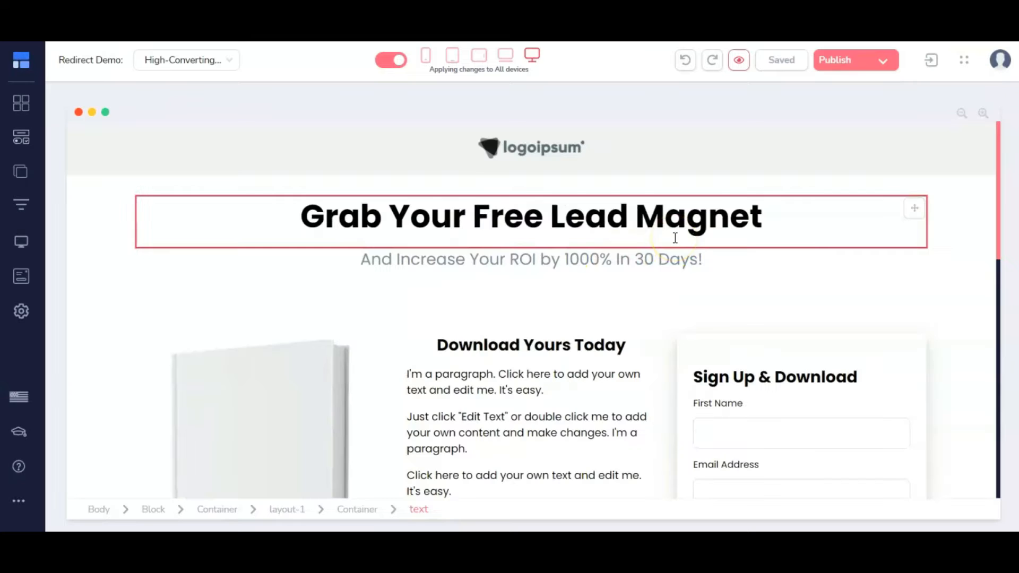
{"action": "scroll", "coordinate": [675, 238], "scroll_direction": "down", "scroll_amount": 3}
{"action": "left_click", "coordinate": [609, 237]}
{"action": "left_click", "coordinate": [610, 243]}
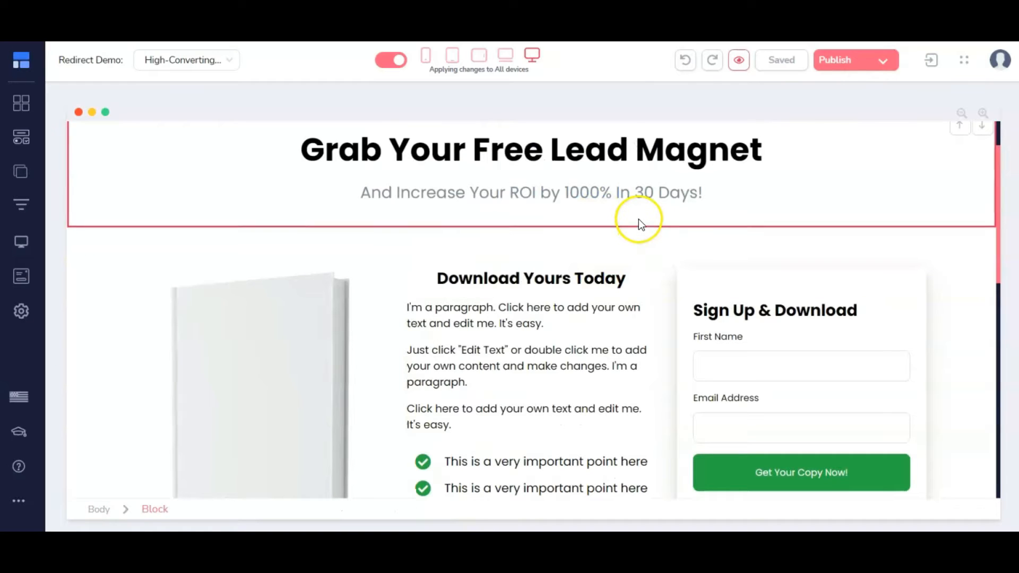
{"action": "scroll", "coordinate": [642, 213], "scroll_direction": "up", "scroll_amount": 2}
{"action": "left_click", "coordinate": [544, 198]}
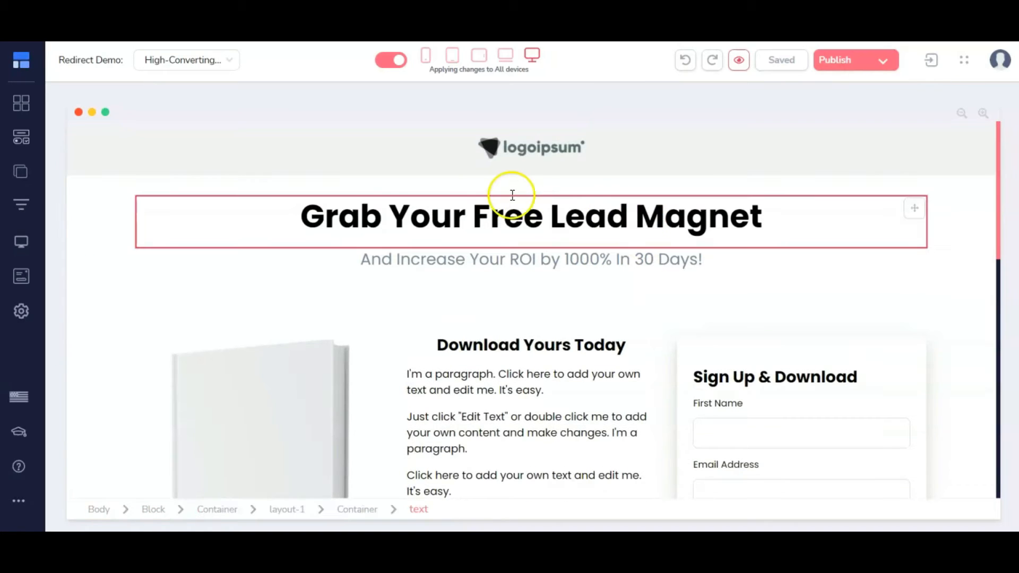
Step: Show the list of the site's pages
{"action": "left_click", "coordinate": [89, 190]}
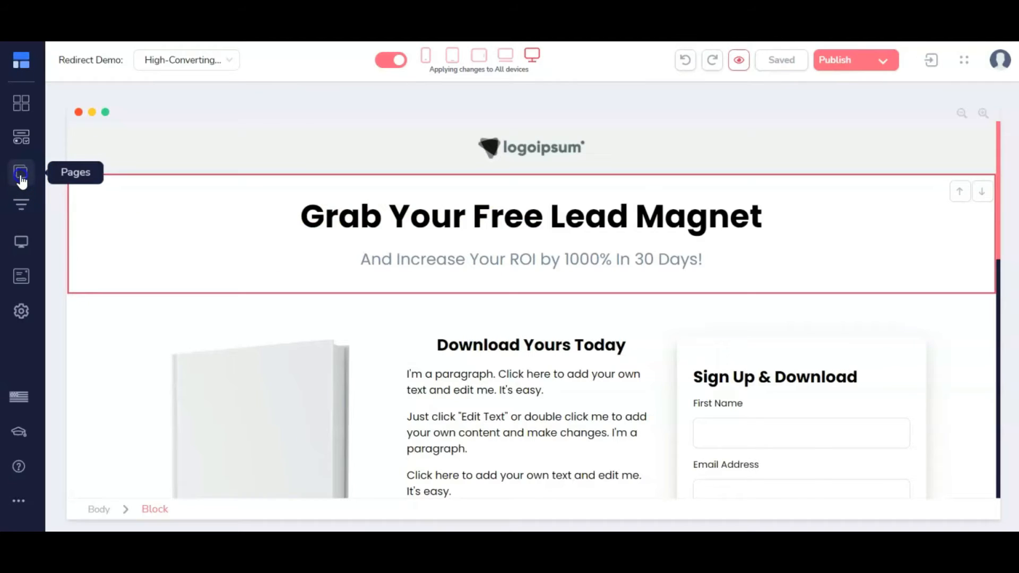
{"action": "left_click", "coordinate": [21, 175]}
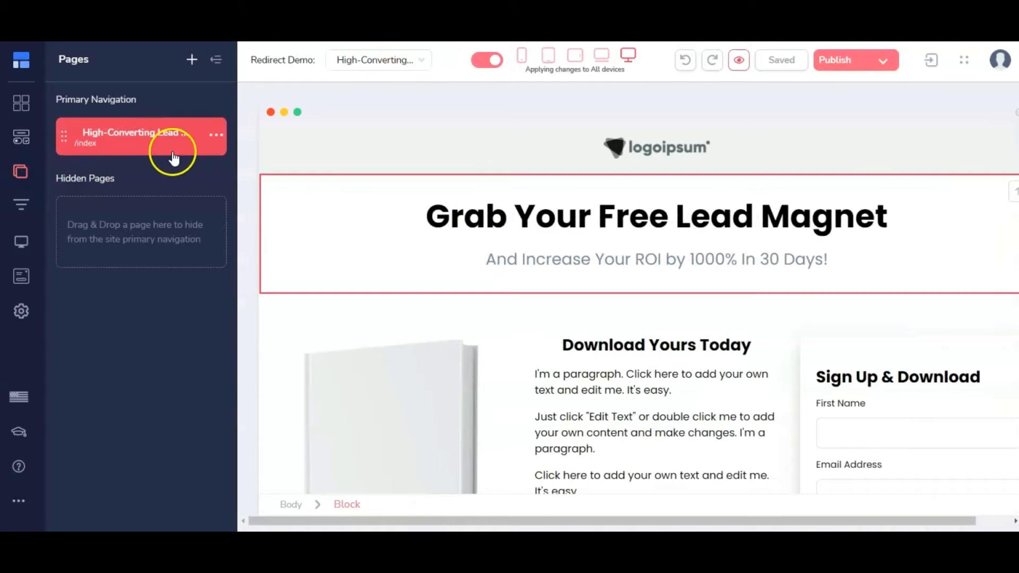
{"action": "left_click", "coordinate": [495, 142]}
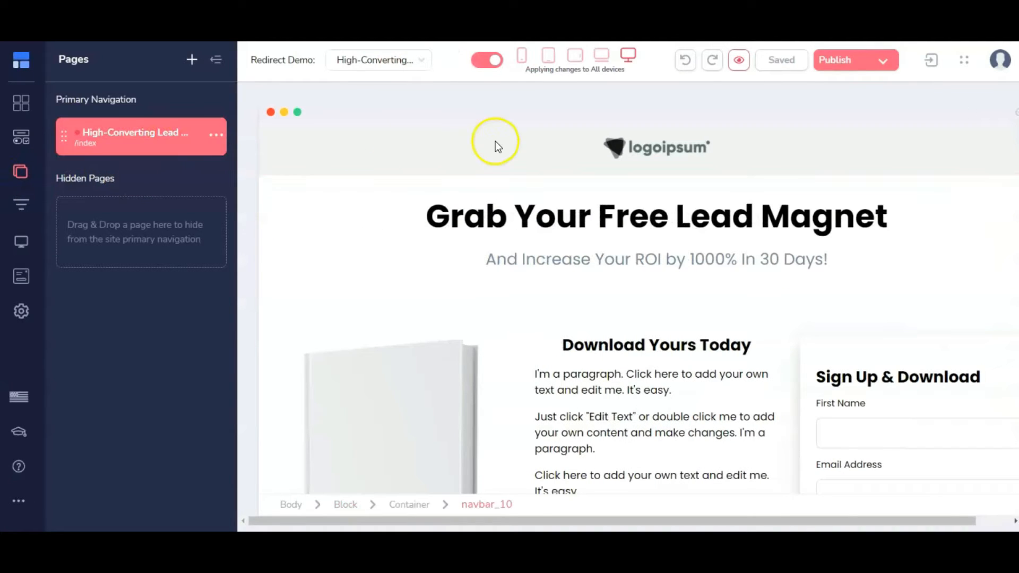
Step: Preview the lead magnet page, review it from the header down to the testimonials, and return to the editor
{"action": "left_click", "coordinate": [738, 62]}
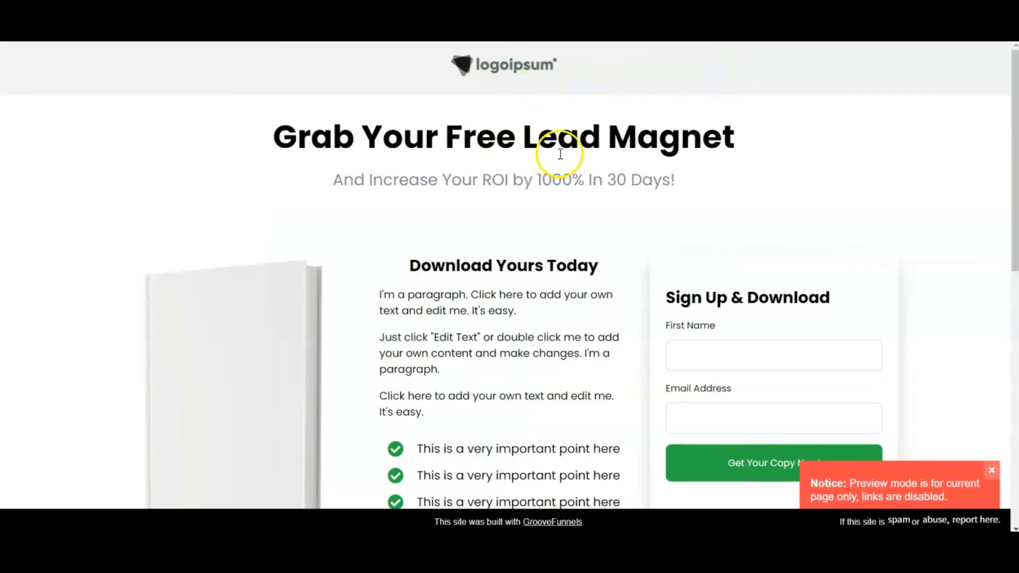
{"action": "scroll", "coordinate": [670, 177], "scroll_direction": "down", "scroll_amount": 5}
{"action": "scroll", "coordinate": [682, 182], "scroll_direction": "up", "scroll_amount": 3}
{"action": "scroll", "coordinate": [690, 185], "scroll_direction": "down", "scroll_amount": 4}
{"action": "scroll", "coordinate": [688, 182], "scroll_direction": "down", "scroll_amount": 5}
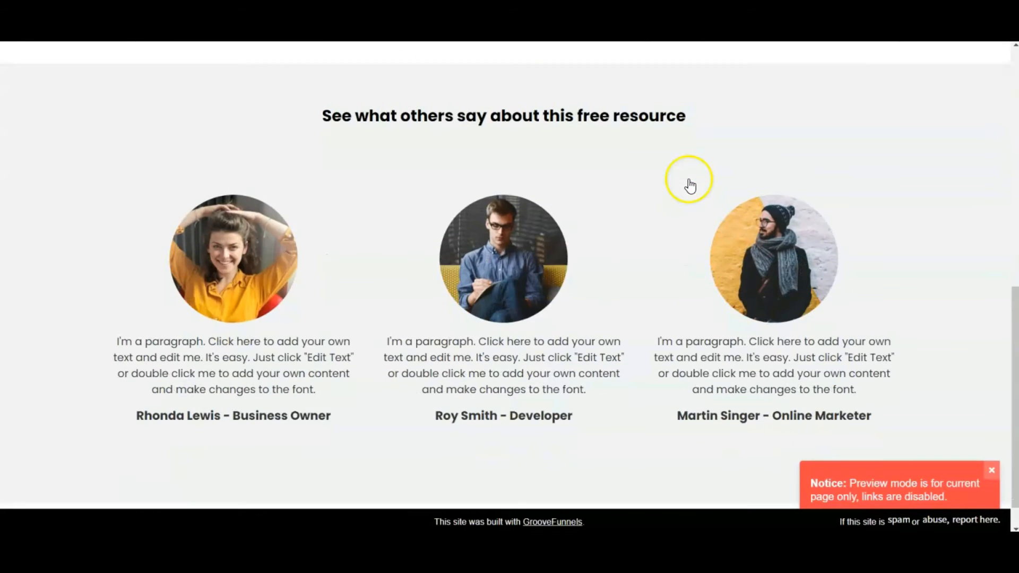
{"action": "scroll", "coordinate": [689, 179], "scroll_direction": "up", "scroll_amount": 10}
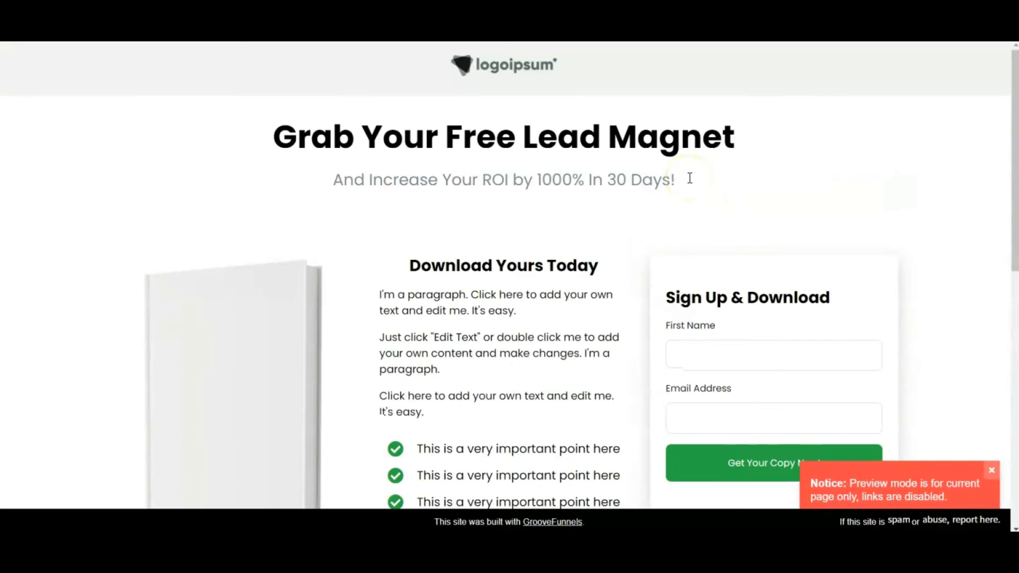
{"action": "key", "text": "ctrl+shift+Tab"}
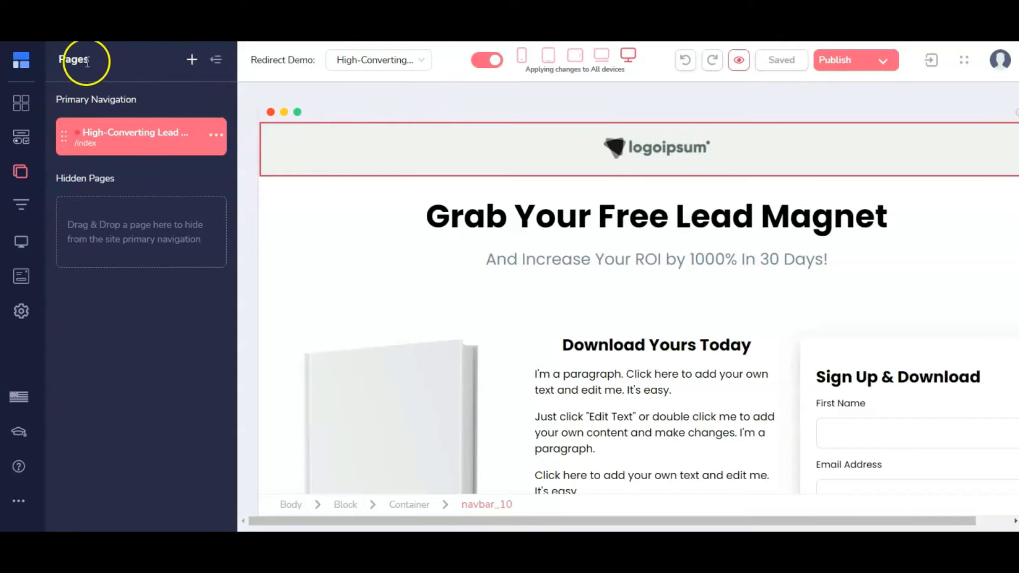
Step: Add a new page to the site from the blank template
{"action": "left_click", "coordinate": [191, 61]}
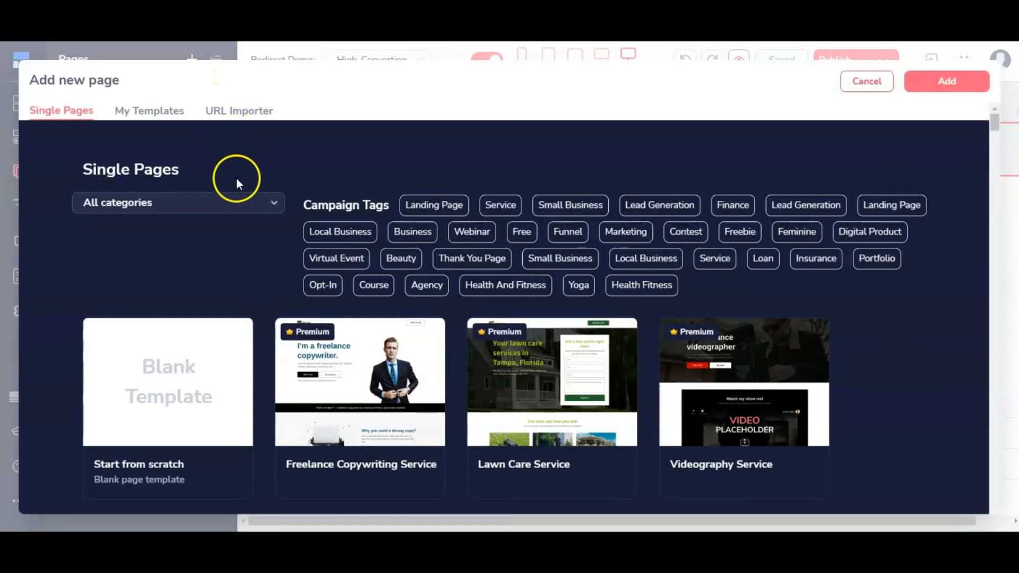
{"action": "left_click", "coordinate": [161, 381]}
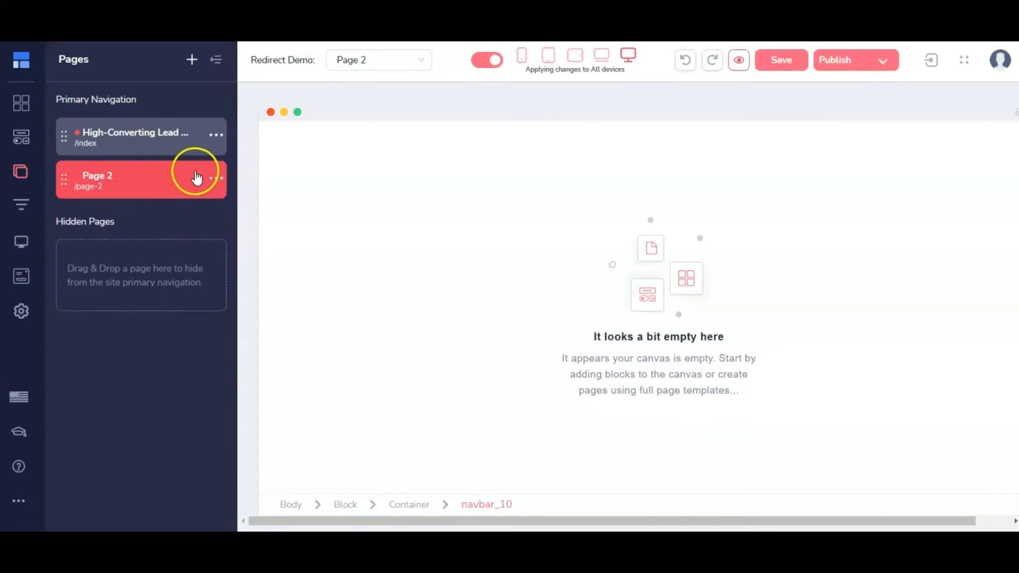
Step: Edit the new page's settings, setting the page name to Demo and the page URL to demo
{"action": "left_click", "coordinate": [215, 183]}
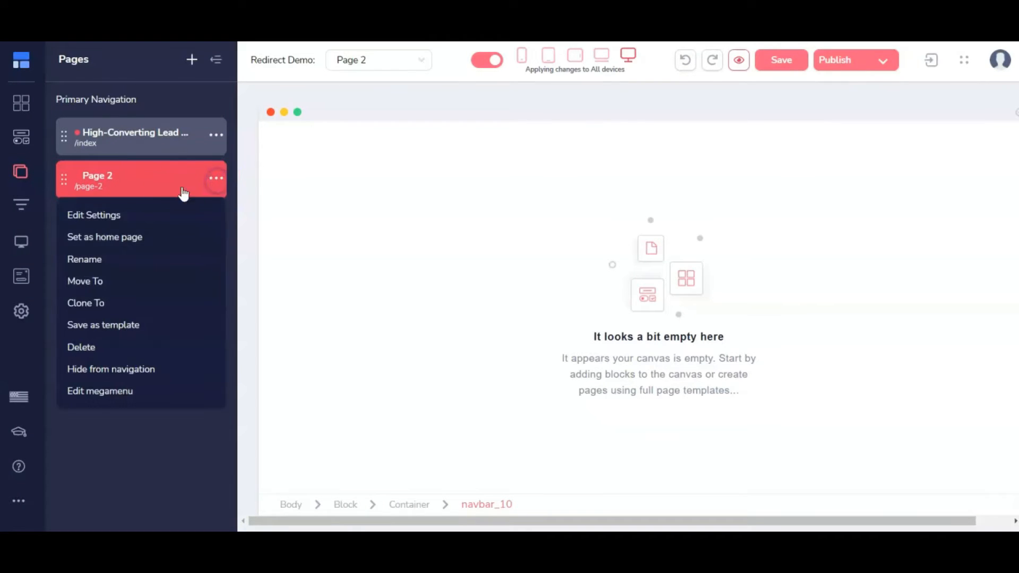
{"action": "left_click", "coordinate": [95, 215]}
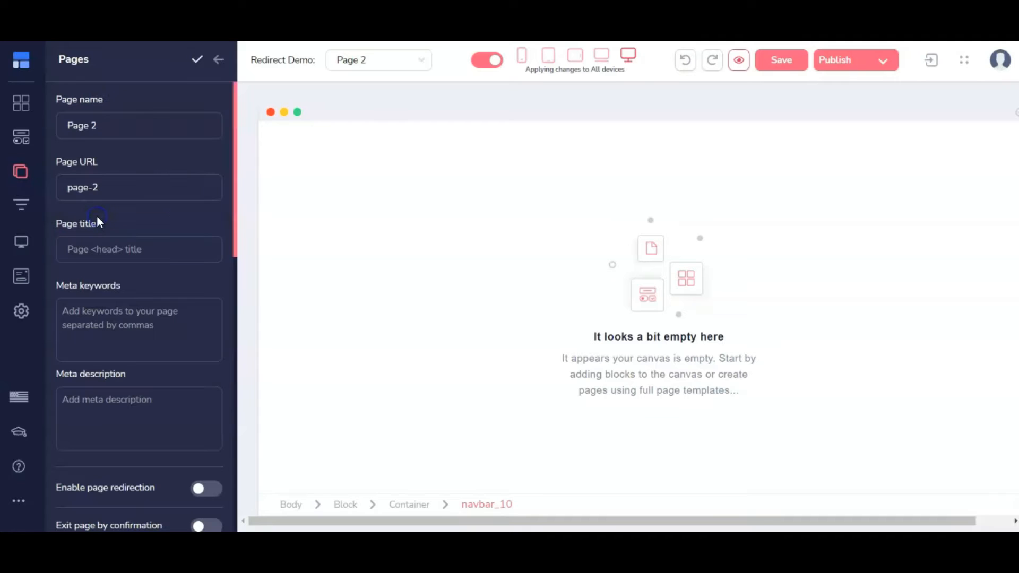
{"action": "left_click", "coordinate": [133, 127]}
{"action": "left_click", "coordinate": [117, 187]}
{"action": "key", "text": "BackSpace"}
{"action": "key", "text": "BackSpace"}
{"action": "type", "text": "d"}
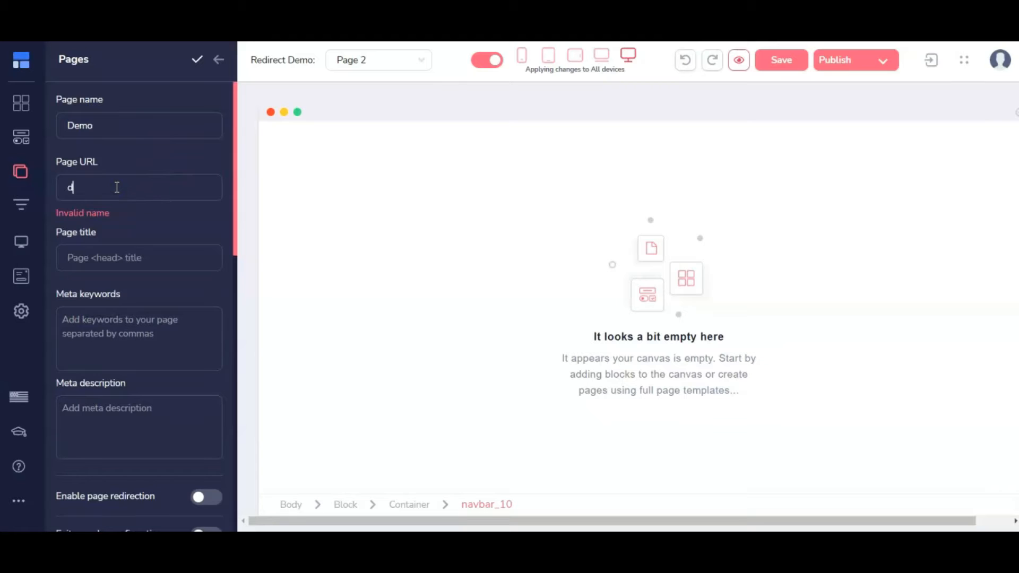
{"action": "type", "text": "emo"}
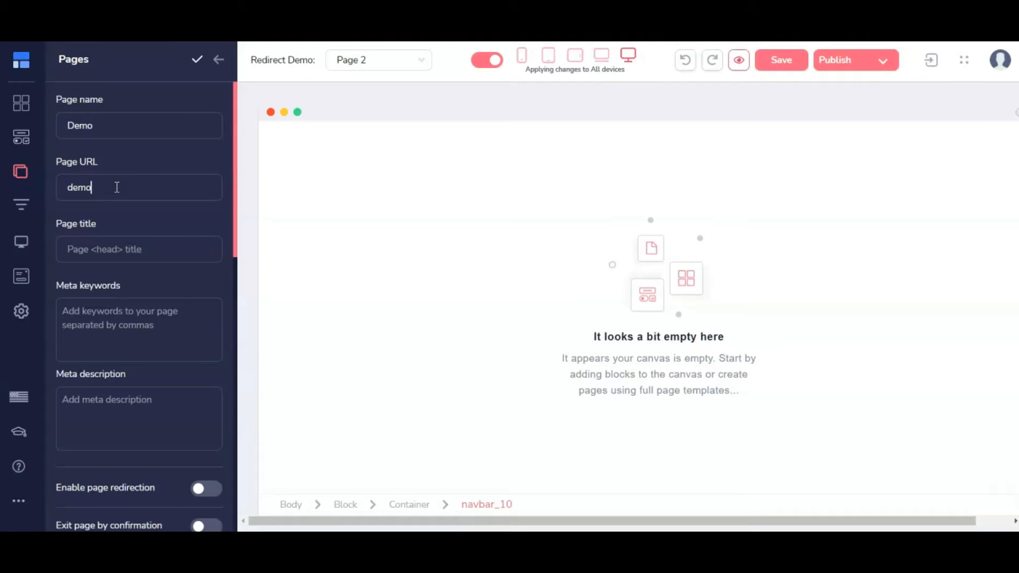
Step: Enable page redirection in the Demo page's settings
{"action": "scroll", "coordinate": [108, 249], "scroll_direction": "down", "scroll_amount": 1}
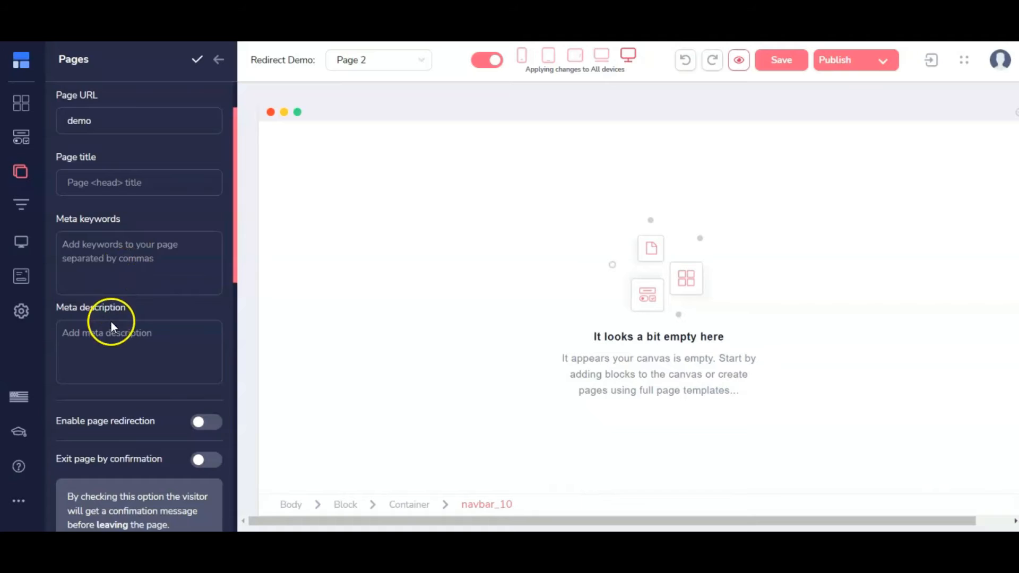
{"action": "scroll", "coordinate": [127, 329], "scroll_direction": "down", "scroll_amount": 2}
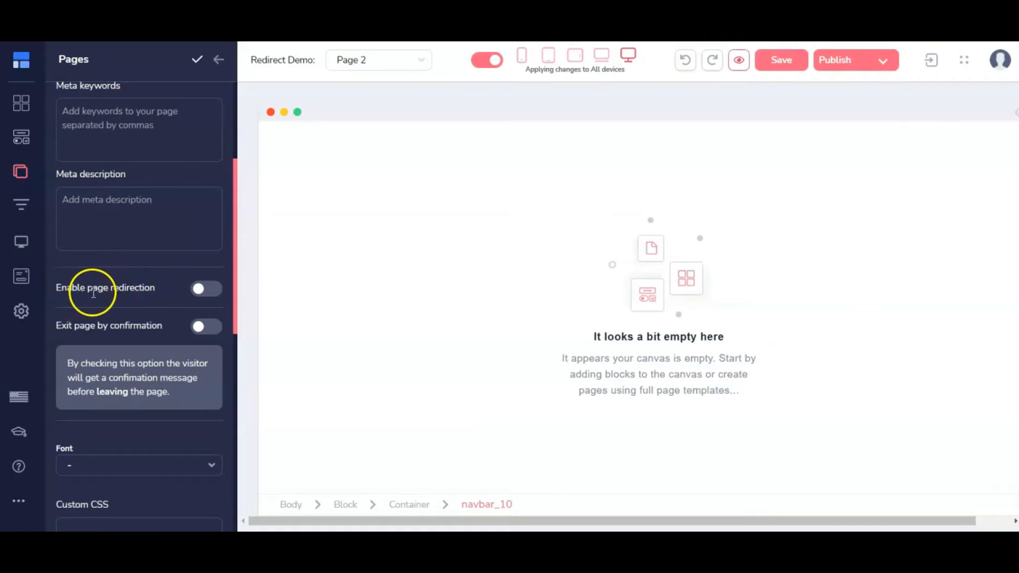
{"action": "left_click", "coordinate": [212, 290]}
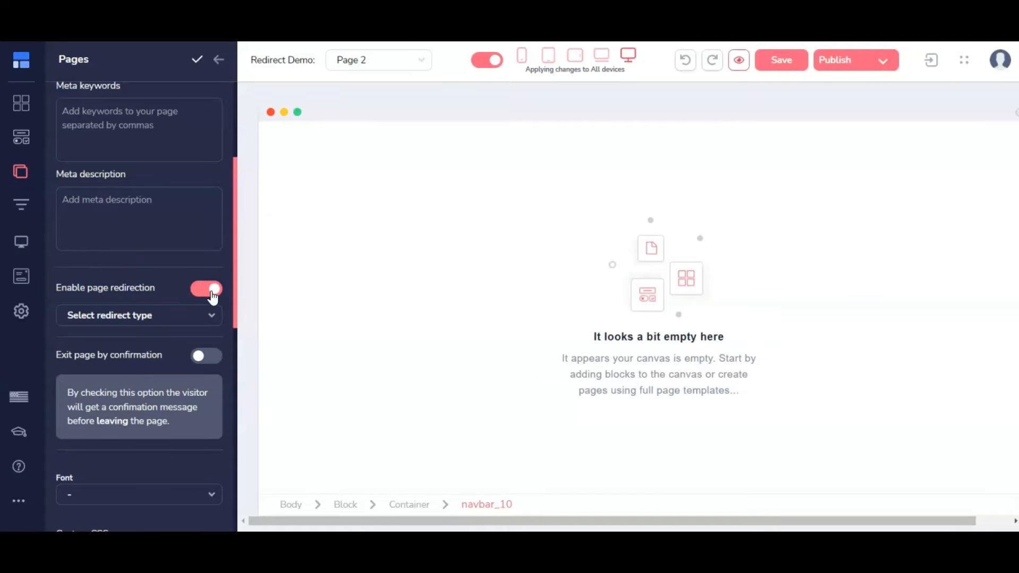
Step: Set the redirect type to Internal Pages and view the pages that can be chosen as the redirect target
{"action": "scroll", "coordinate": [181, 276], "scroll_direction": "down", "scroll_amount": 1}
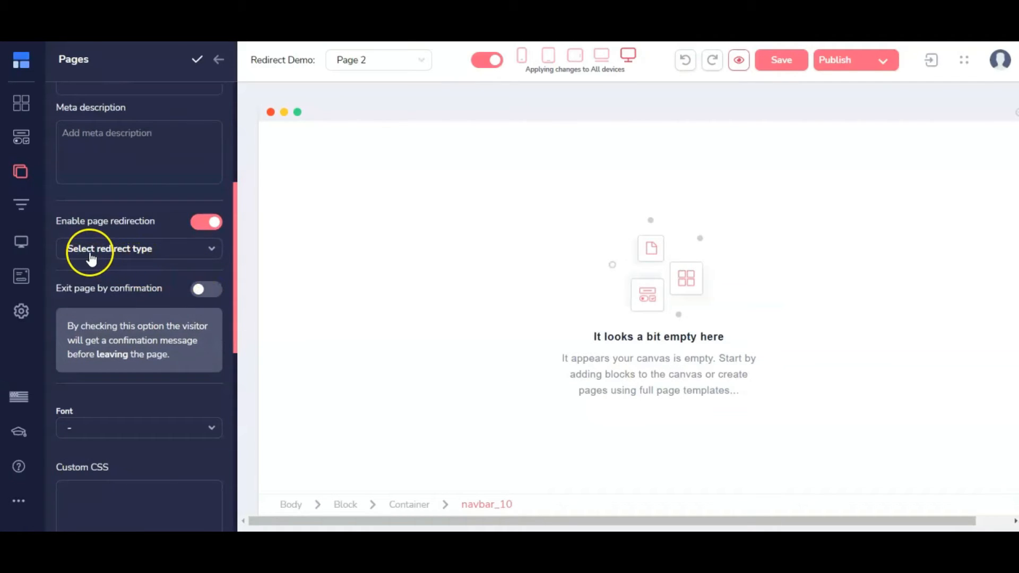
{"action": "left_click", "coordinate": [210, 250]}
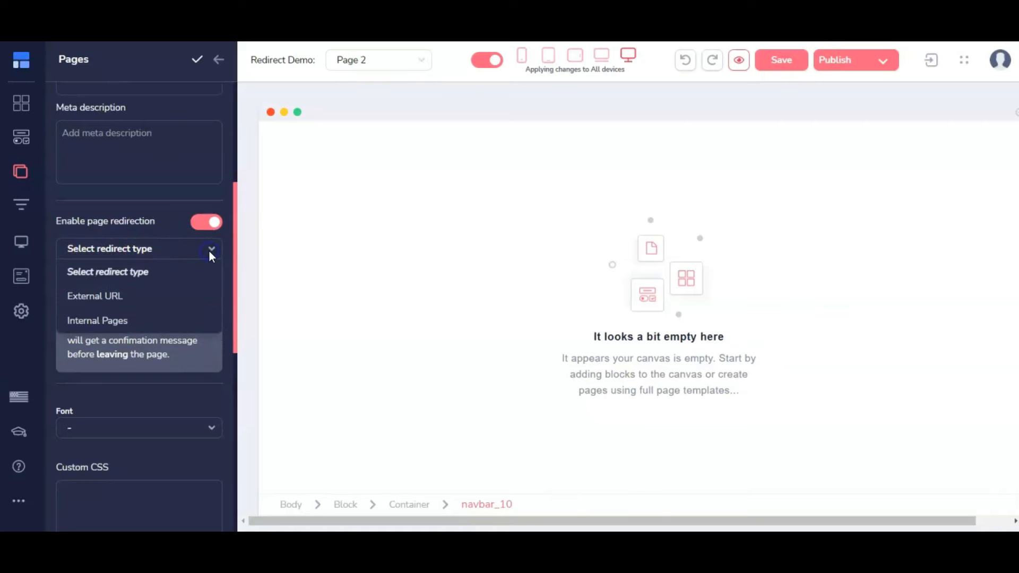
{"action": "left_click", "coordinate": [103, 322]}
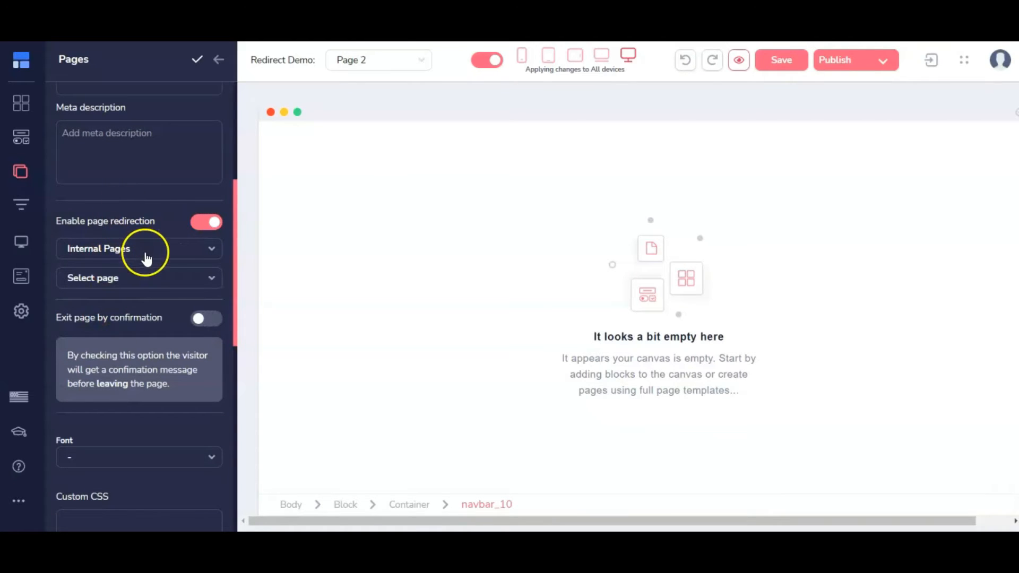
{"action": "left_click", "coordinate": [207, 278]}
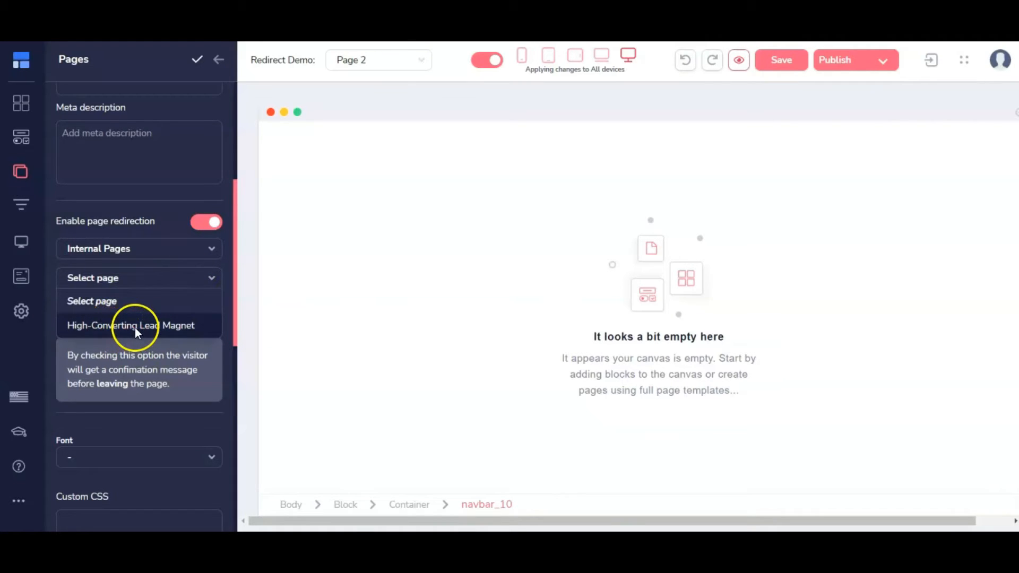
{"action": "left_click", "coordinate": [209, 279]}
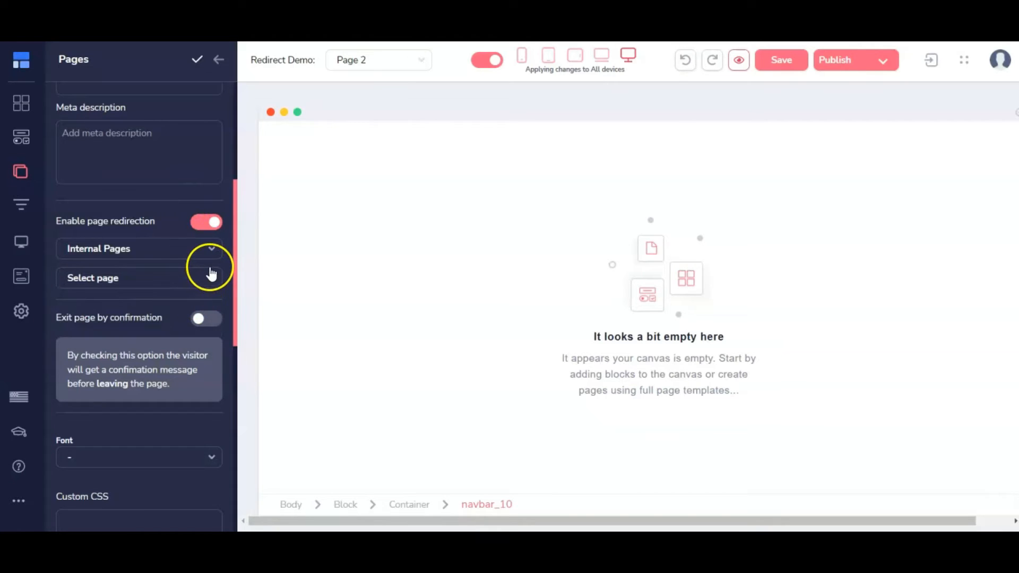
Step: Set the redirect type to External URL, paste the copied freevideo.php link as the redirect URL, and save the page settings
{"action": "left_click", "coordinate": [209, 249]}
{"action": "left_click", "coordinate": [178, 294]}
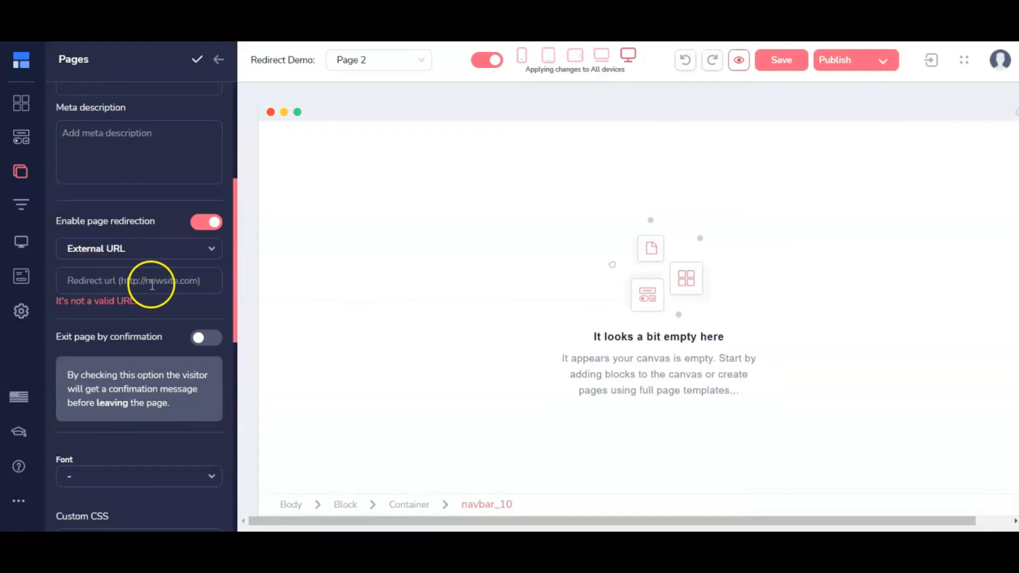
{"action": "left_click", "coordinate": [318, 192]}
{"action": "left_click", "coordinate": [181, 284]}
{"action": "key", "text": "ctrl+v"}
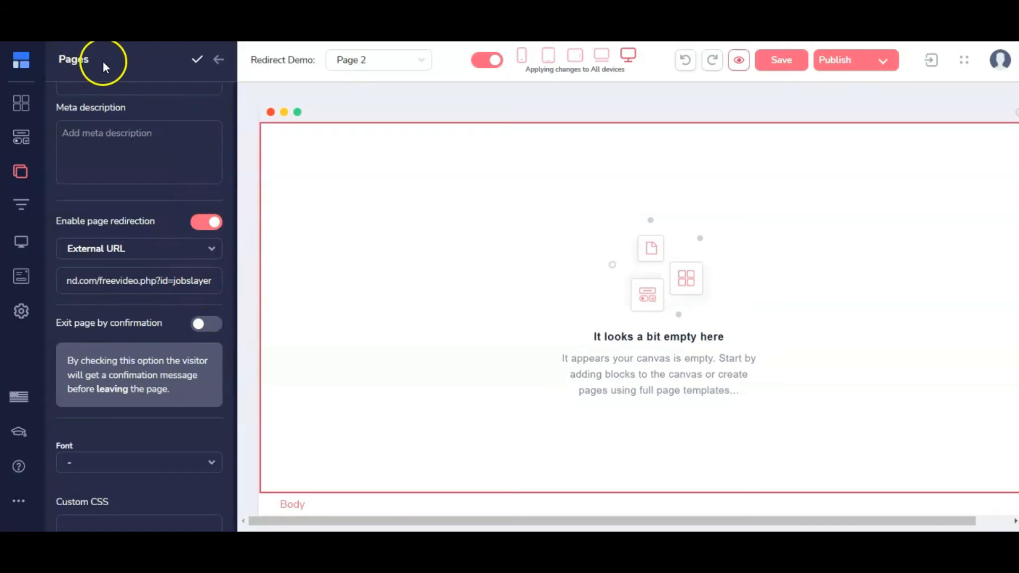
{"action": "left_click", "coordinate": [196, 62]}
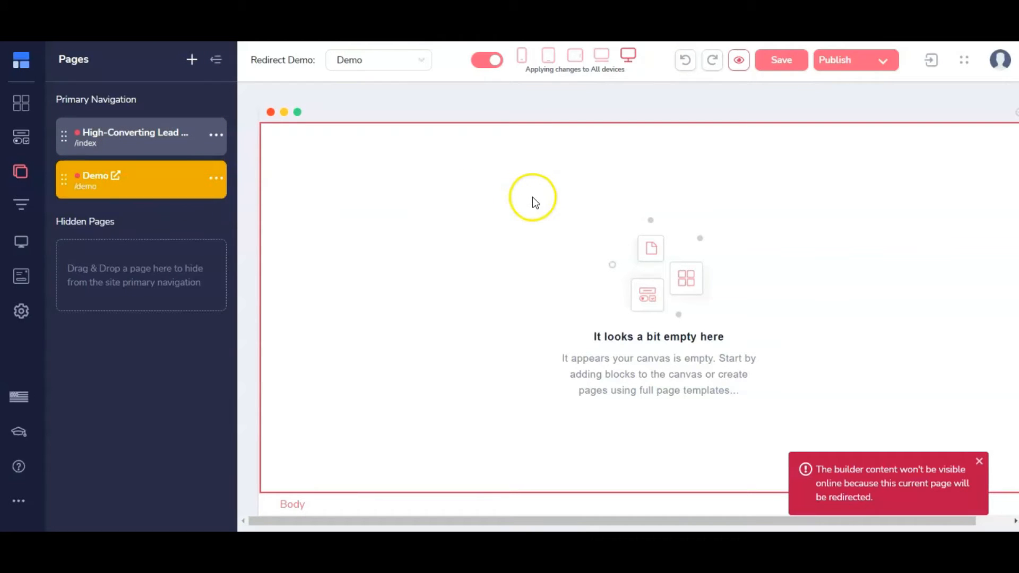
Step: Open the publish settings, view the available domain types, and go to domain management
{"action": "left_click", "coordinate": [883, 61]}
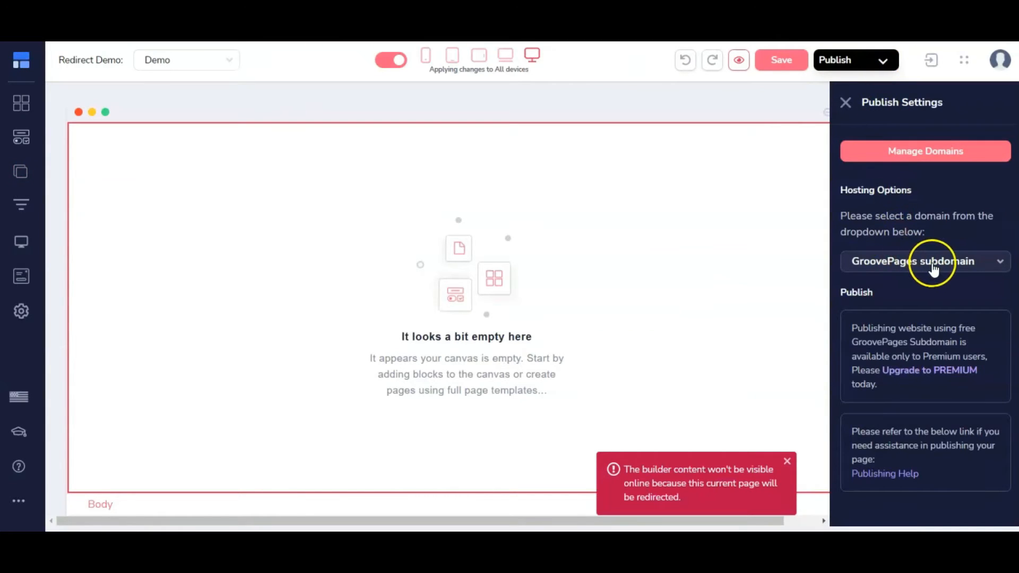
{"action": "left_click", "coordinate": [997, 263]}
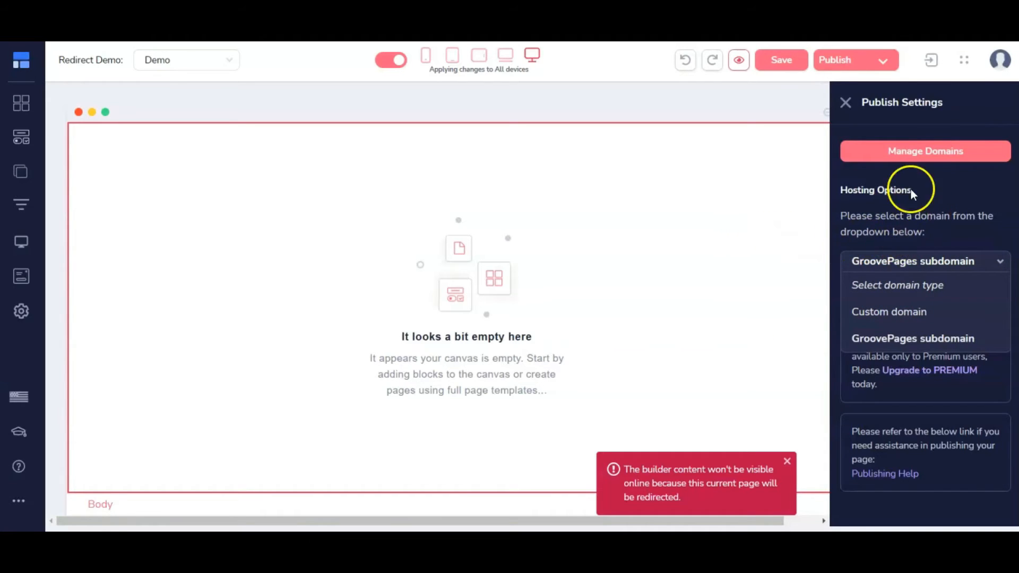
{"action": "left_click", "coordinate": [916, 153]}
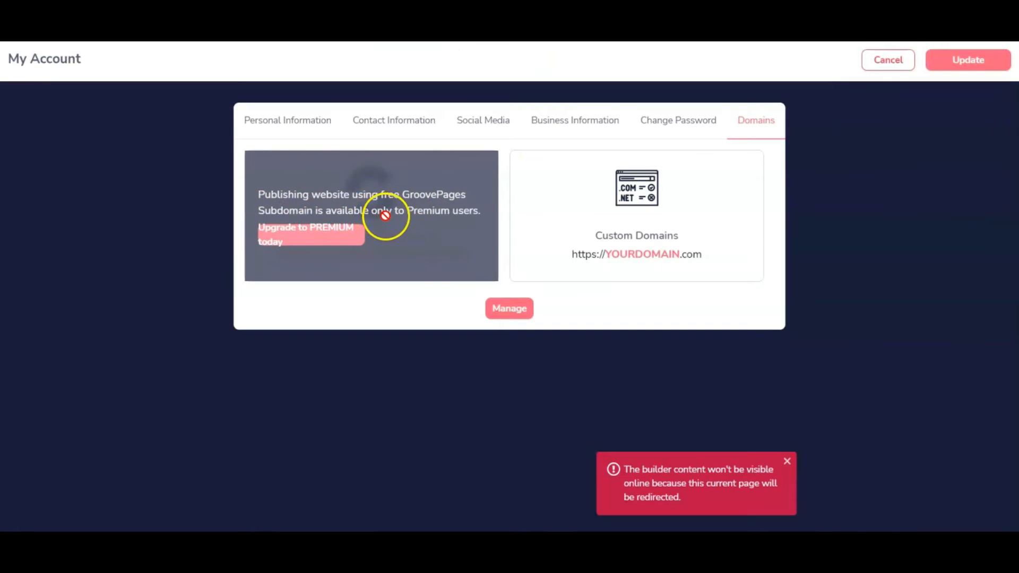
Step: Start adding a custom domain using the recommended Full Domain/Subdomain Setup type
{"action": "left_click", "coordinate": [612, 239]}
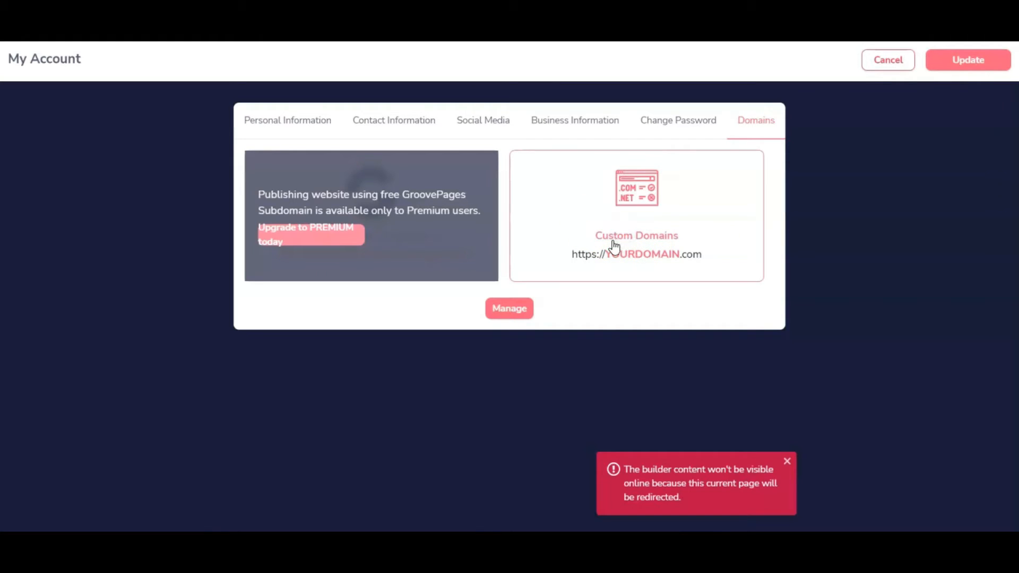
{"action": "left_click", "coordinate": [508, 306]}
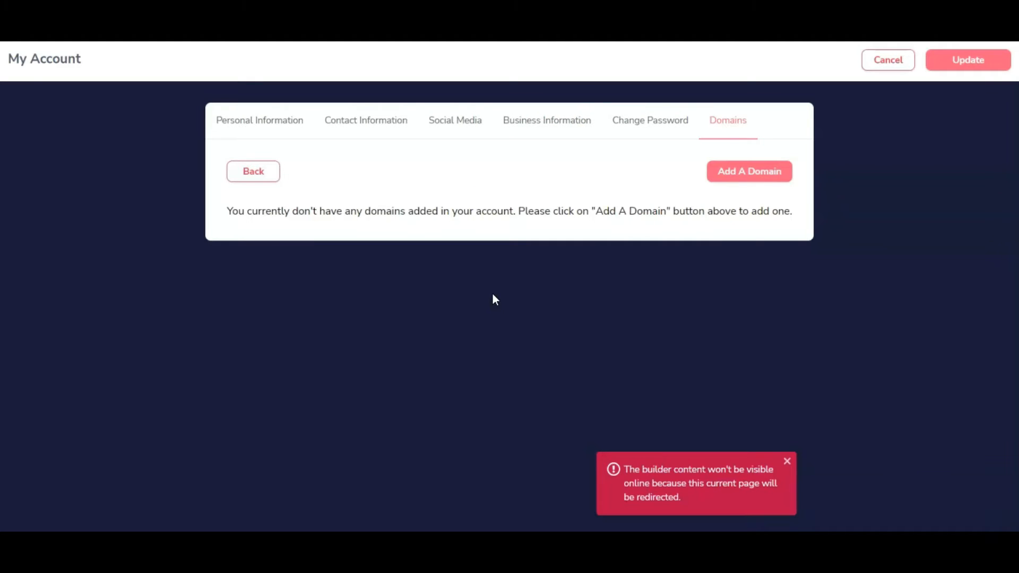
{"action": "left_click", "coordinate": [741, 171]}
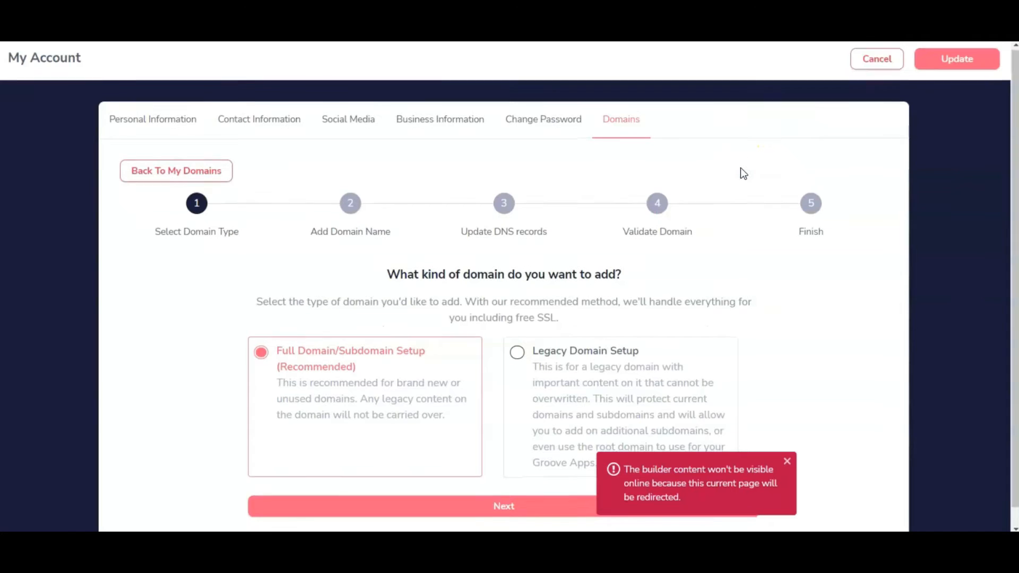
{"action": "scroll", "coordinate": [742, 174], "scroll_direction": "down", "scroll_amount": 1}
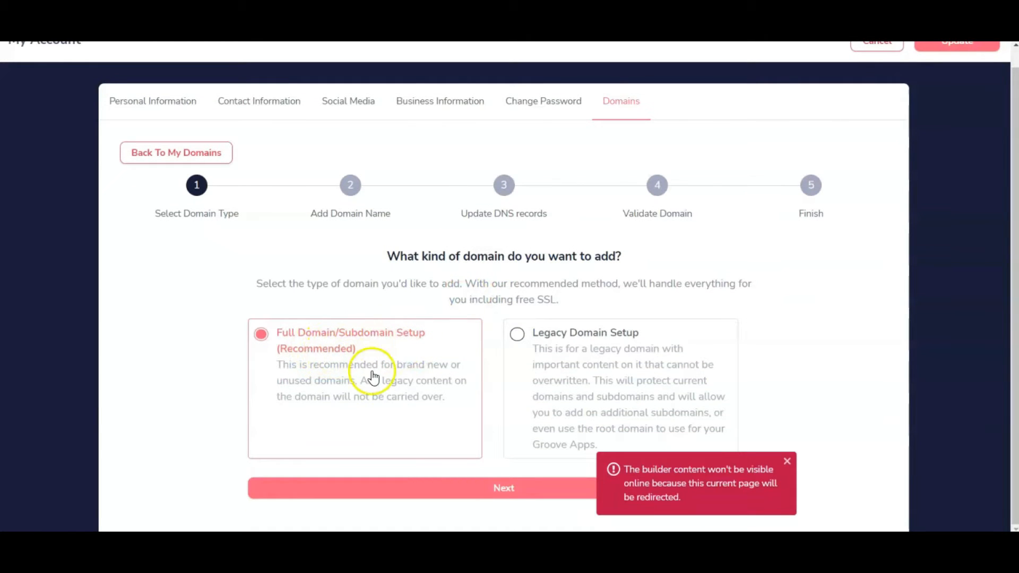
{"action": "left_click", "coordinate": [476, 488]}
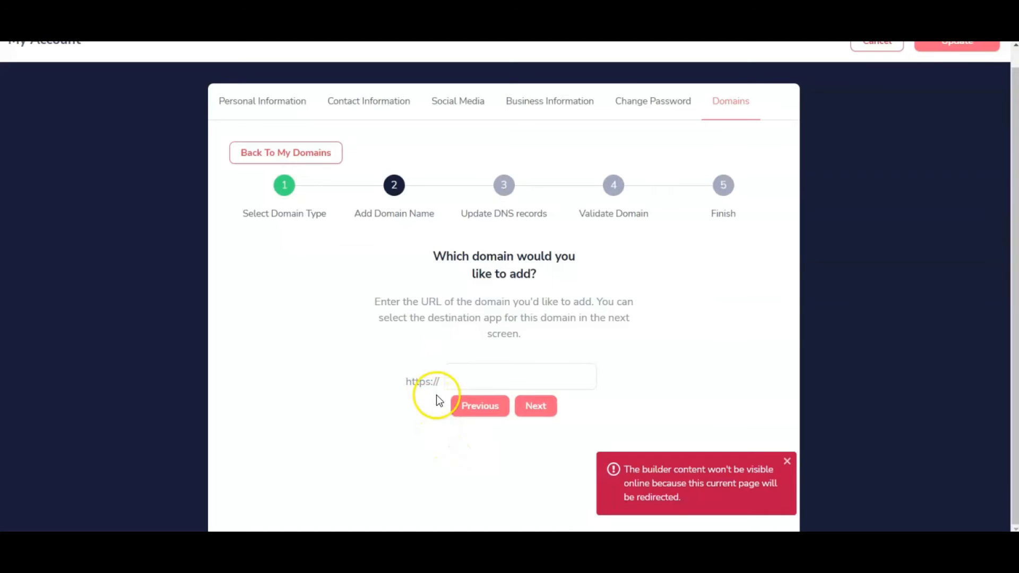
Step: Enter charottedailydeals.com as the domain to add and continue to the DNS records
{"action": "left_click", "coordinate": [484, 382]}
{"action": "type", "text": "charottedailydeals.com"}
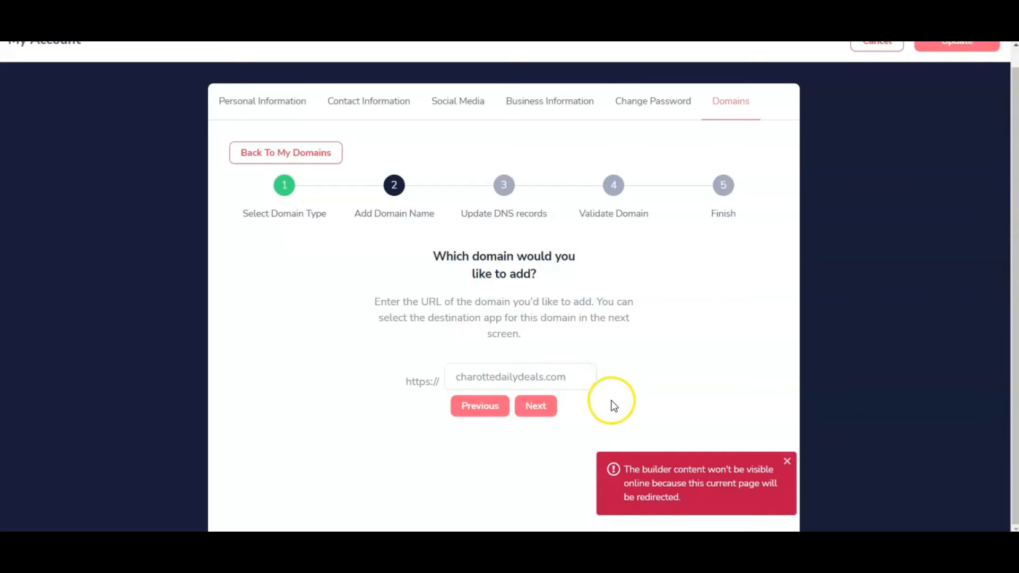
{"action": "left_click", "coordinate": [535, 408]}
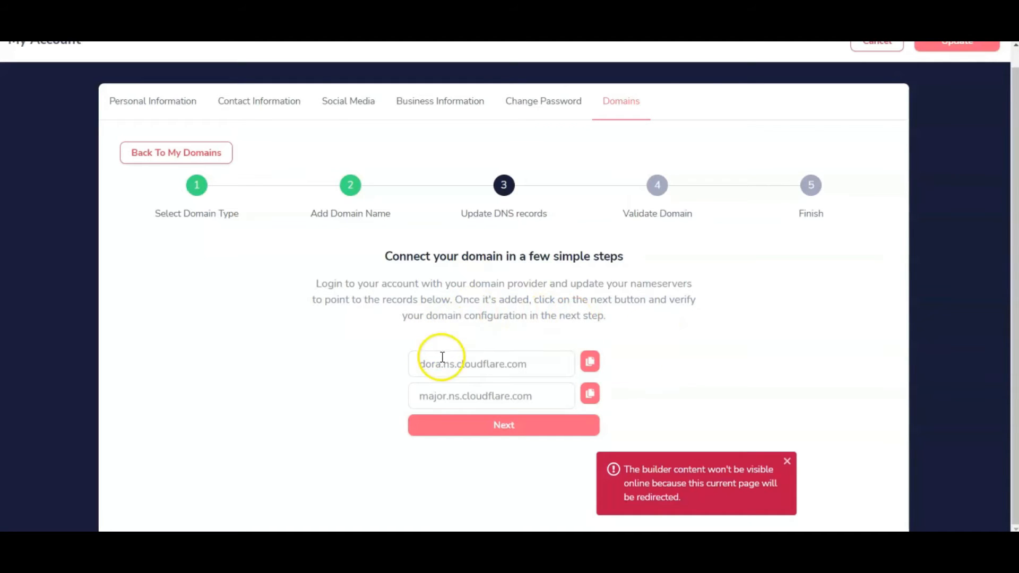
Step: Copy the first nameserver, switch to the Namecheap domain list, and open the management page of charottedailydeals.com
{"action": "left_click", "coordinate": [589, 362]}
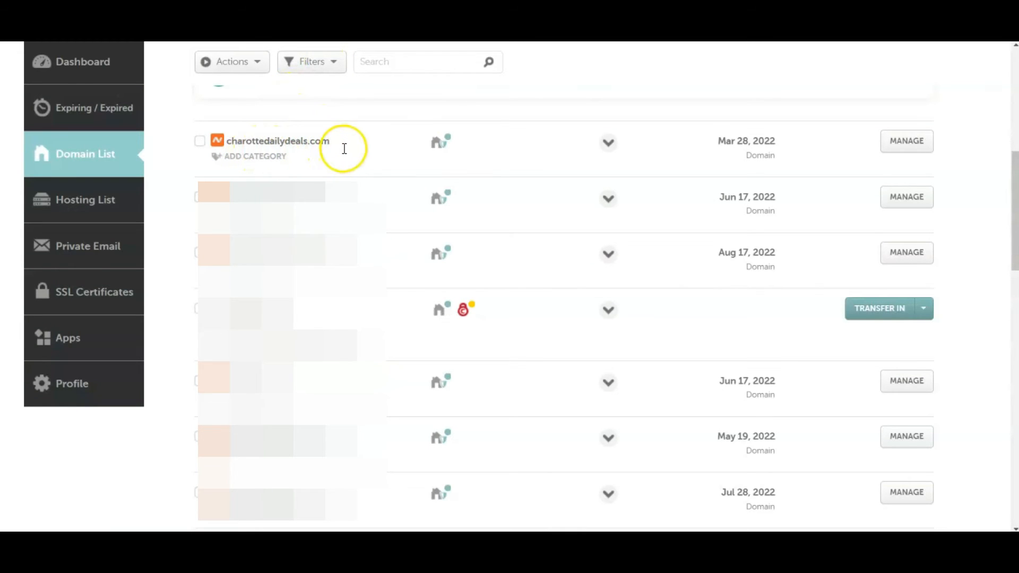
{"action": "left_click", "coordinate": [906, 142]}
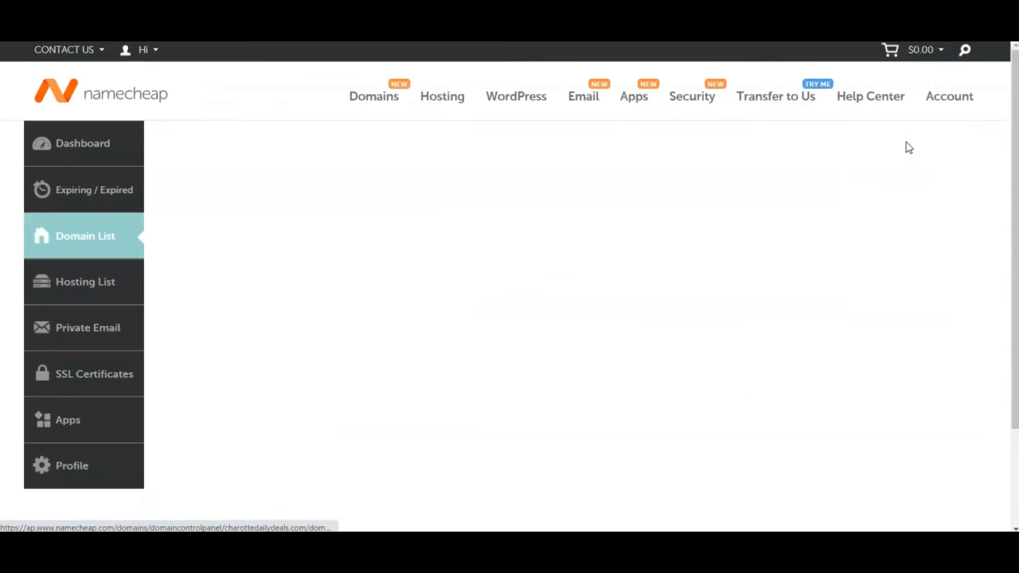
{"action": "scroll", "coordinate": [428, 132], "scroll_direction": "down", "scroll_amount": 3}
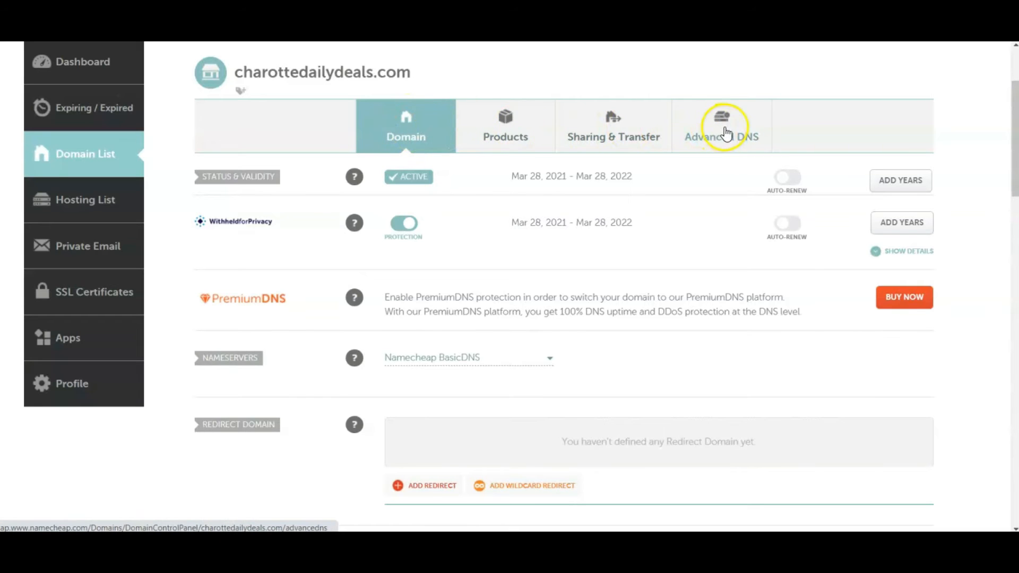
Step: Set the domain's nameservers to Custom DNS and enter dora.ns.cloudflare.com as Nameserver 1
{"action": "scroll", "coordinate": [359, 258], "scroll_direction": "down", "scroll_amount": 1}
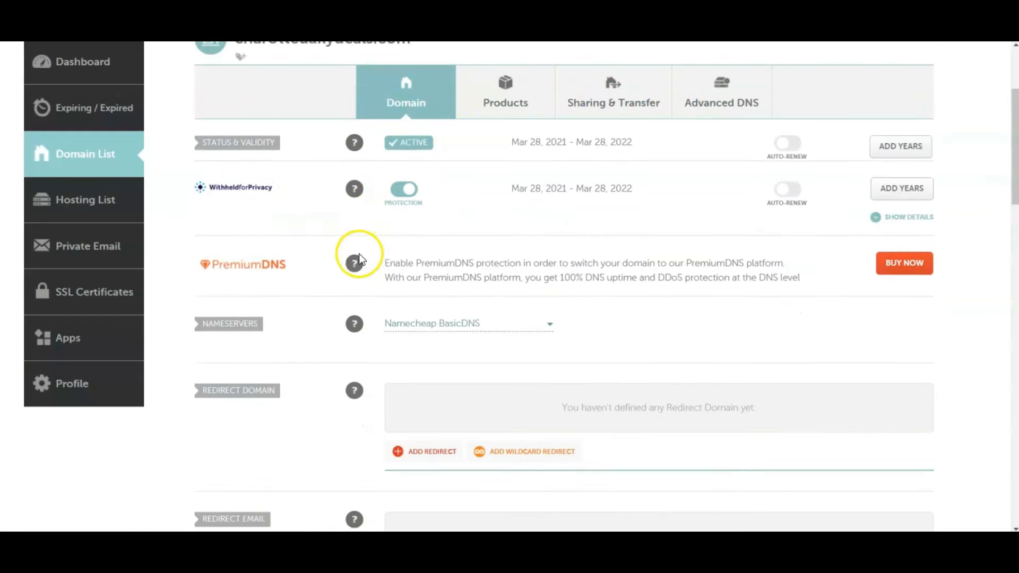
{"action": "scroll", "coordinate": [358, 255], "scroll_direction": "down", "scroll_amount": 1}
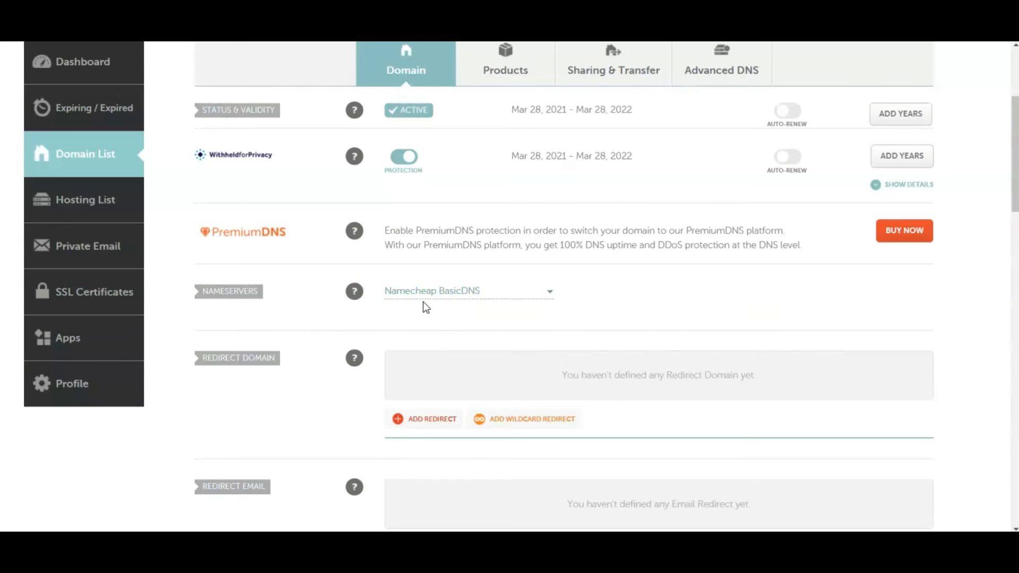
{"action": "left_click", "coordinate": [551, 295]}
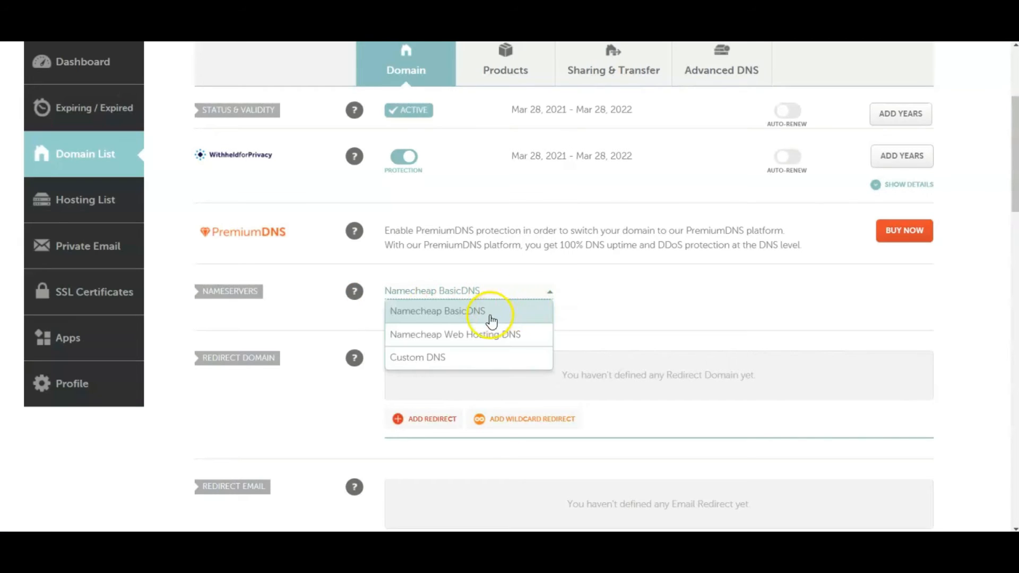
{"action": "left_click", "coordinate": [444, 359]}
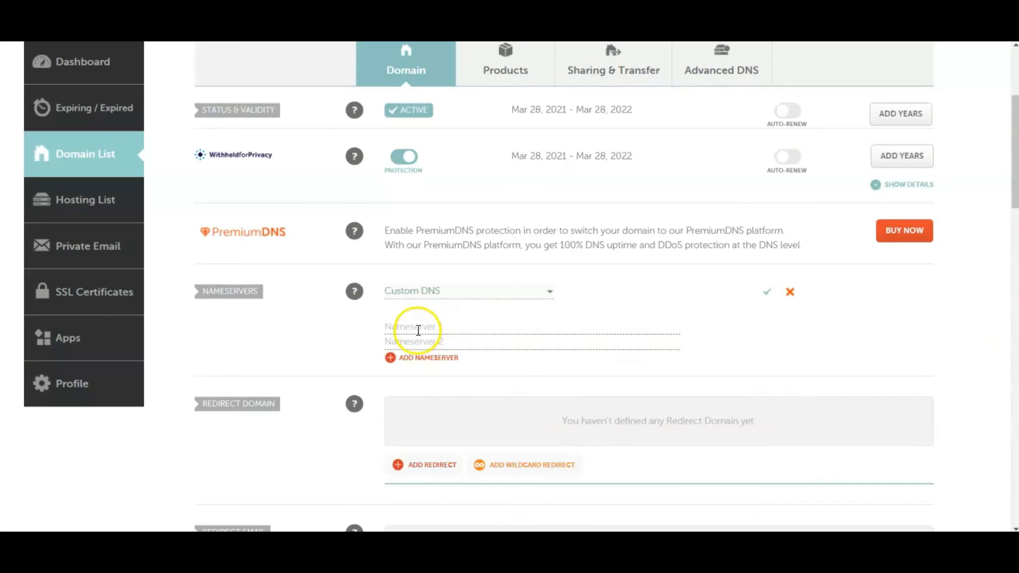
{"action": "scroll", "coordinate": [432, 325], "scroll_direction": "up", "scroll_amount": 1}
{"action": "left_click", "coordinate": [434, 390]}
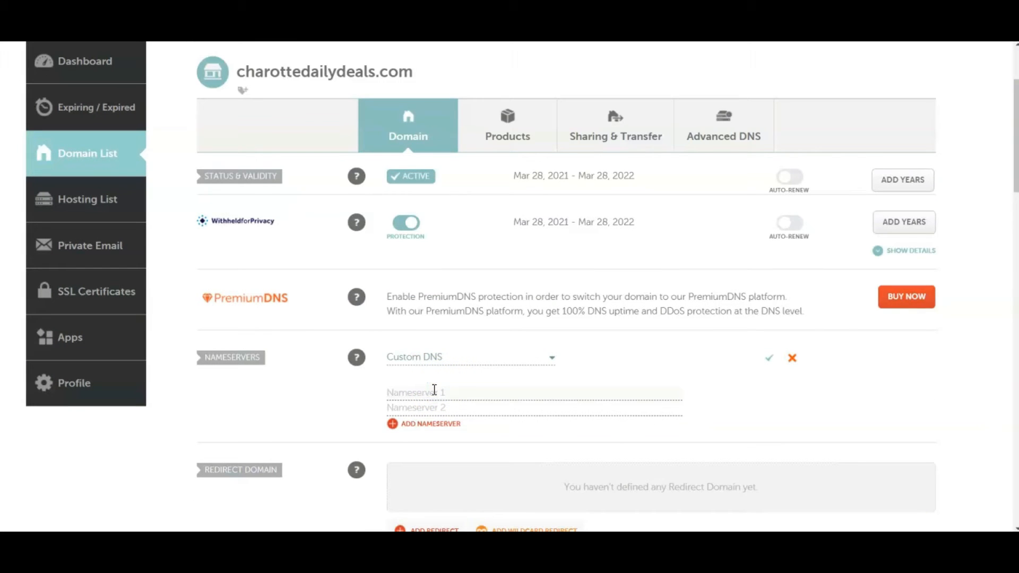
{"action": "type", "text": "dora.ns.cloudflare.com"}
Step: Copy the second nameserver from the GroovePages domain setup, enter major.ns.cloudflare.com as Nameserver 2 in Namecheap, and save the nameservers
{"action": "left_click", "coordinate": [559, 207]}
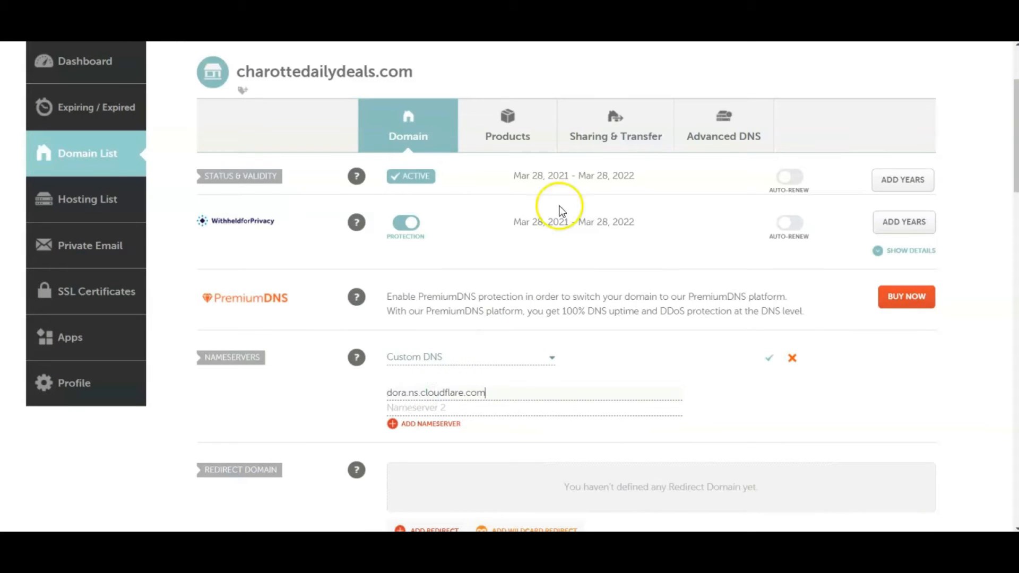
{"action": "left_click", "coordinate": [457, 5]}
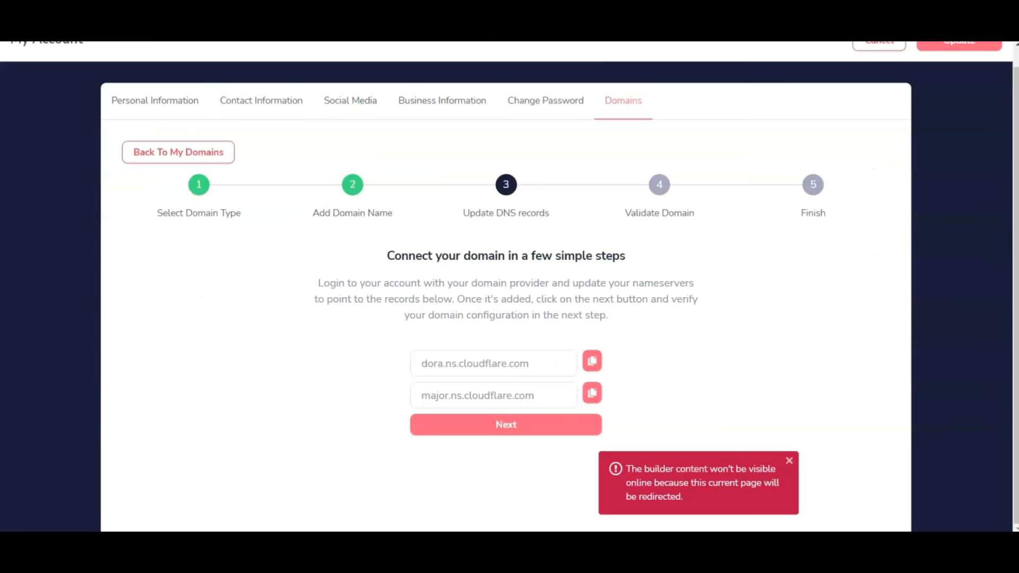
{"action": "left_click", "coordinate": [591, 395]}
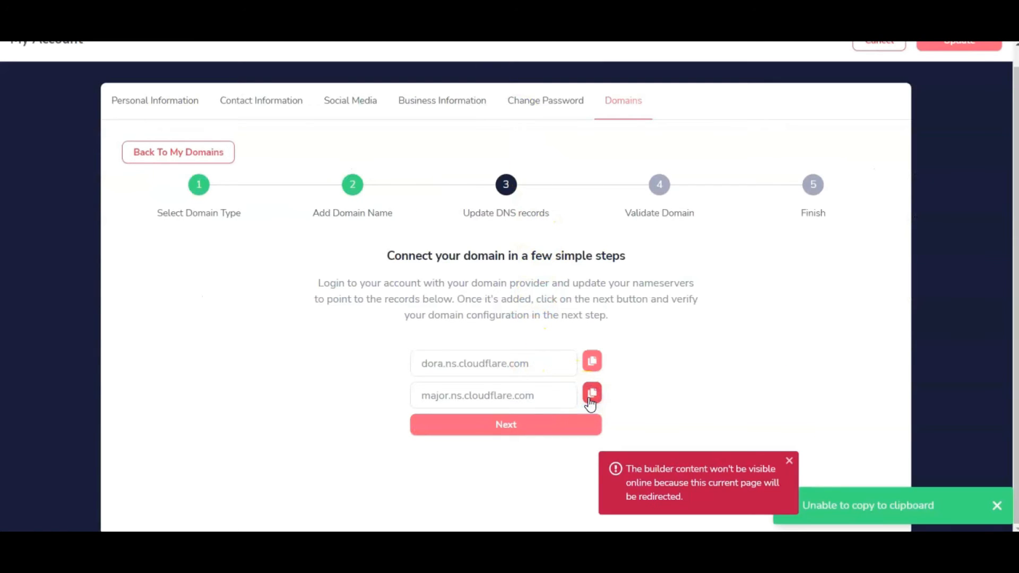
{"action": "left_click", "coordinate": [360, 5]}
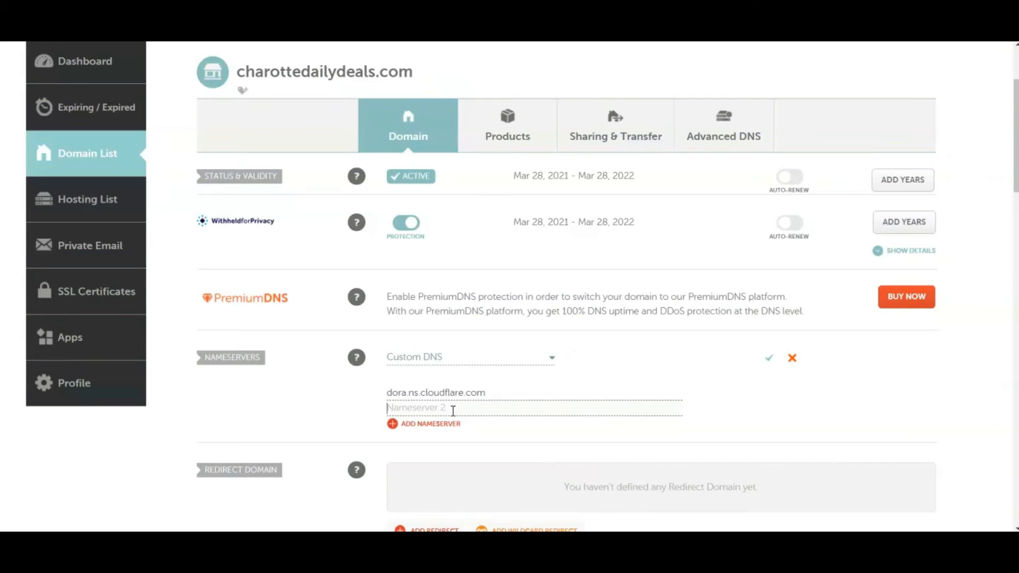
{"action": "key", "text": "ctrl+v"}
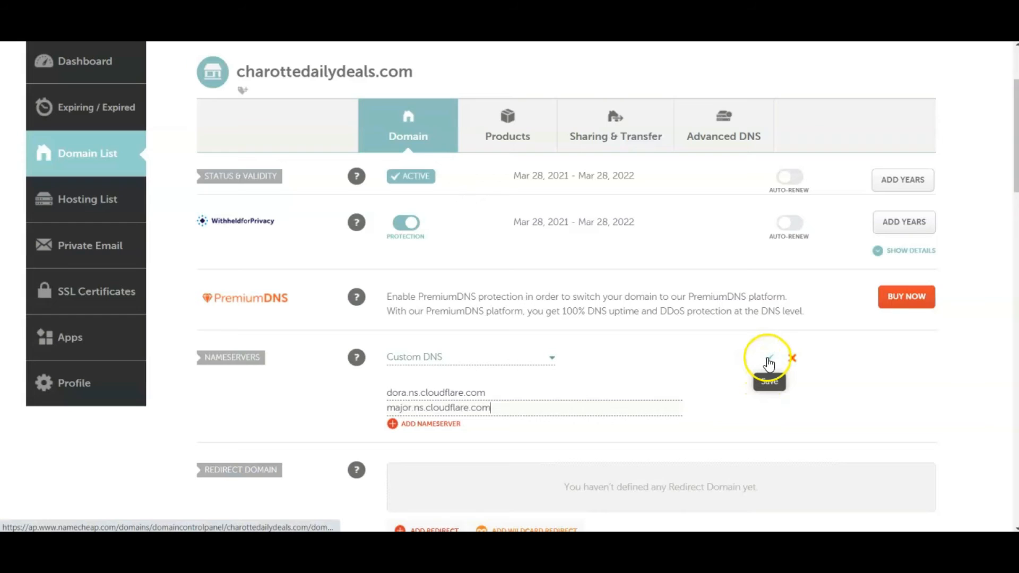
{"action": "left_click", "coordinate": [769, 362]}
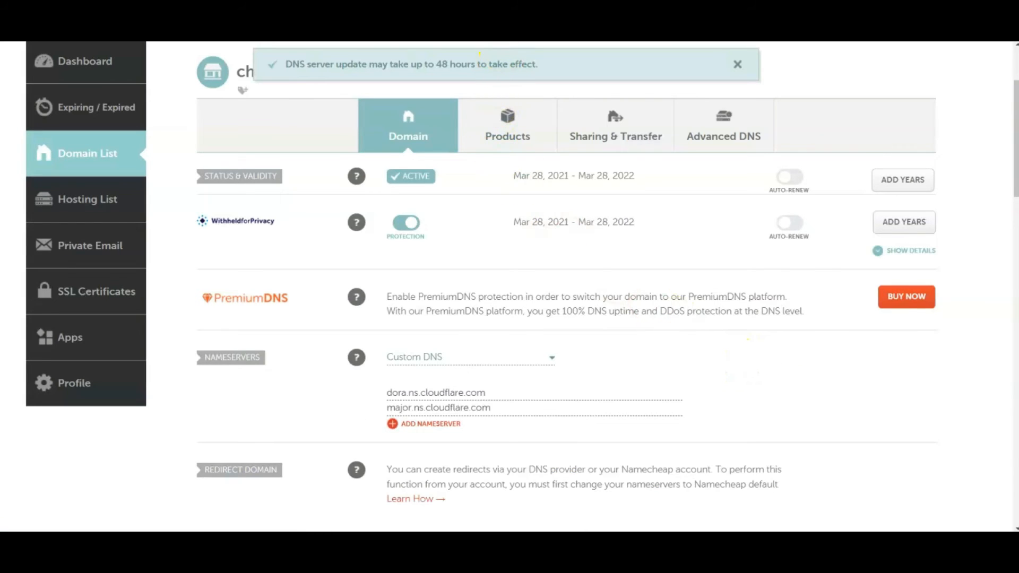
Step: Return to the GroovePages domain setup, validate the DNS records, and complete the domain connection process
{"action": "left_click", "coordinate": [445, 10]}
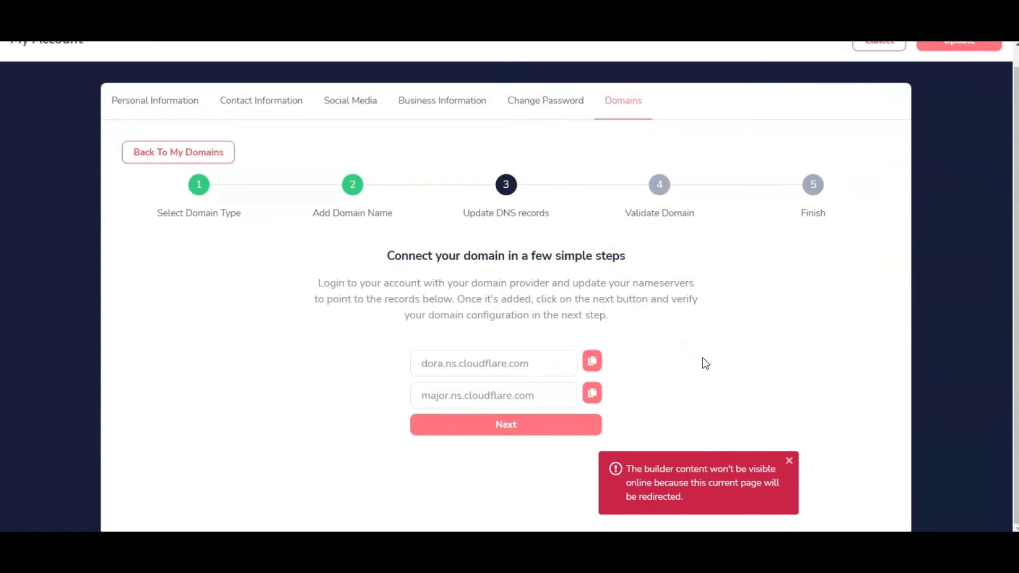
{"action": "left_click", "coordinate": [649, 377]}
{"action": "left_click", "coordinate": [494, 425]}
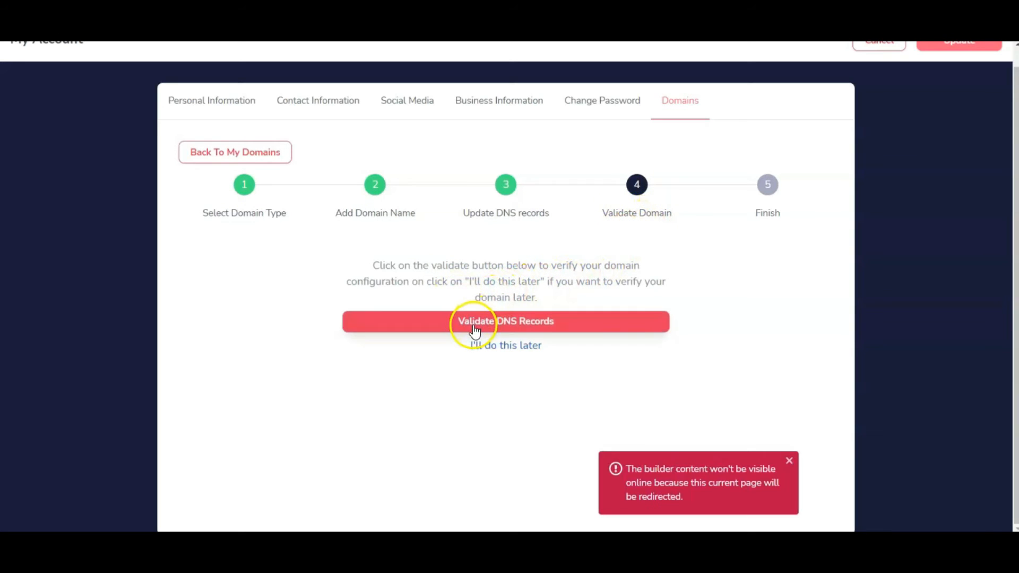
{"action": "left_click", "coordinate": [514, 321]}
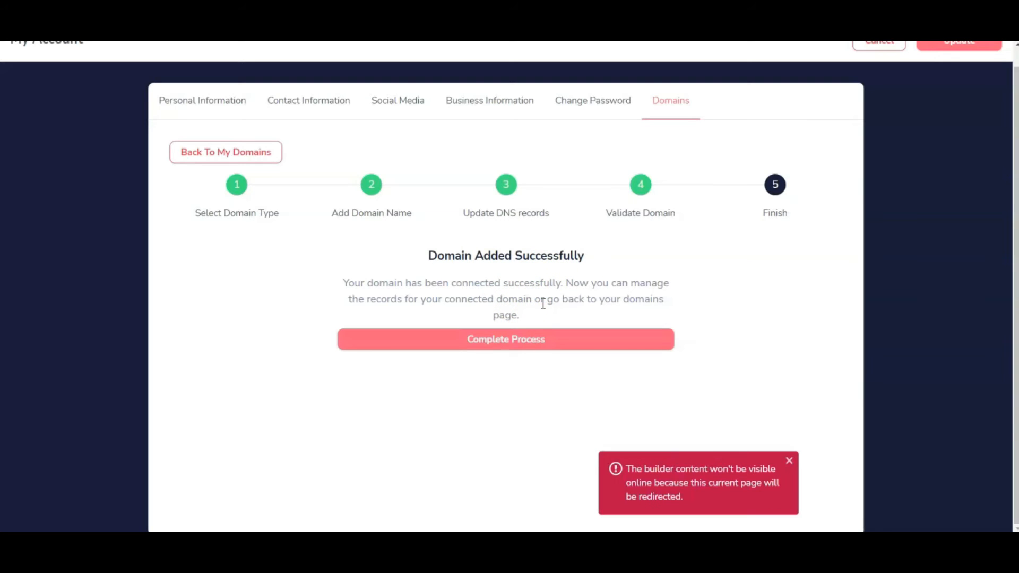
{"action": "left_click", "coordinate": [511, 341]}
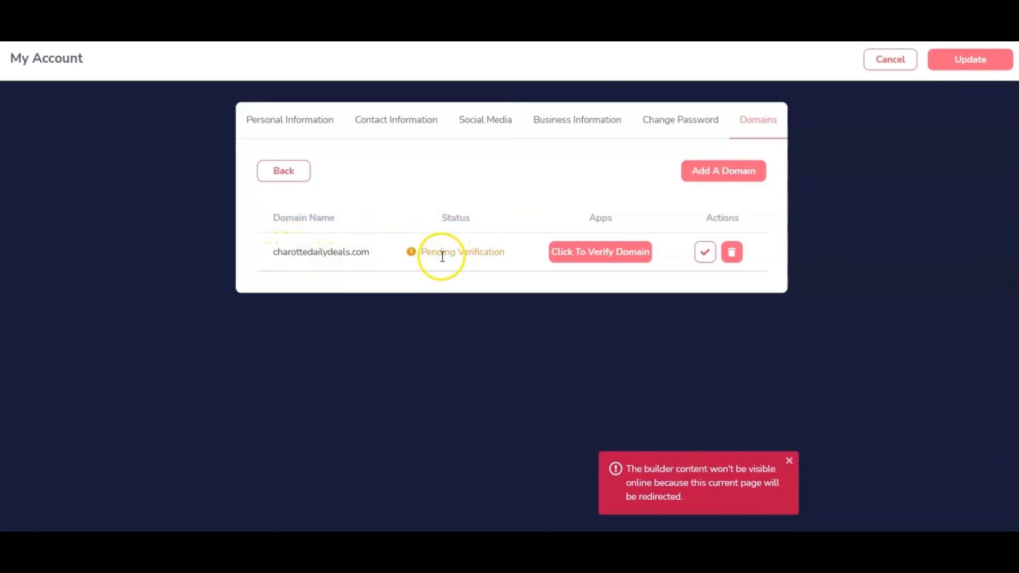
Step: Verify the pending charottedailydeals.com domain by validating its DNS records from the domain list
{"action": "left_click", "coordinate": [606, 254]}
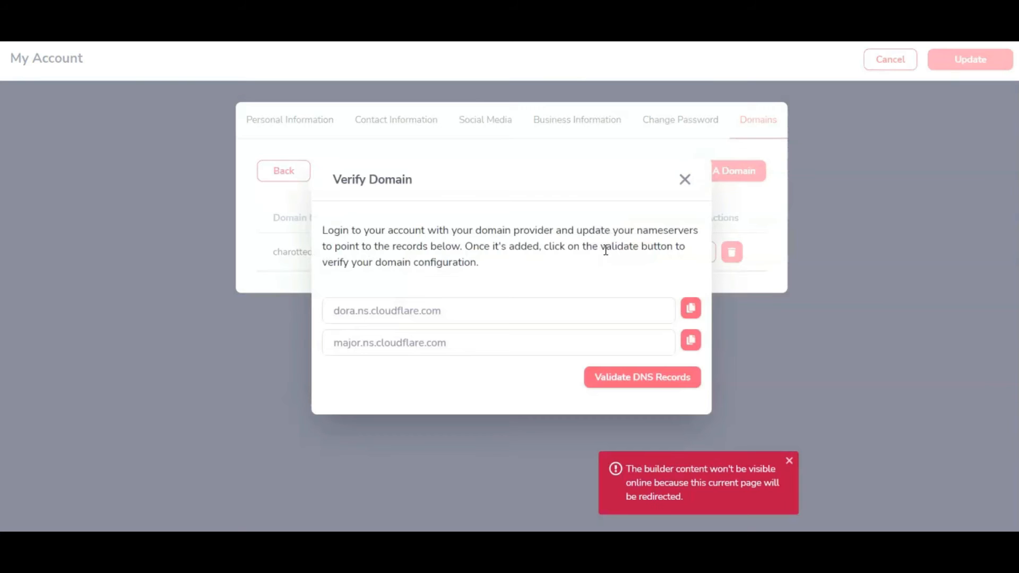
{"action": "left_click", "coordinate": [394, 216]}
{"action": "left_click", "coordinate": [652, 378]}
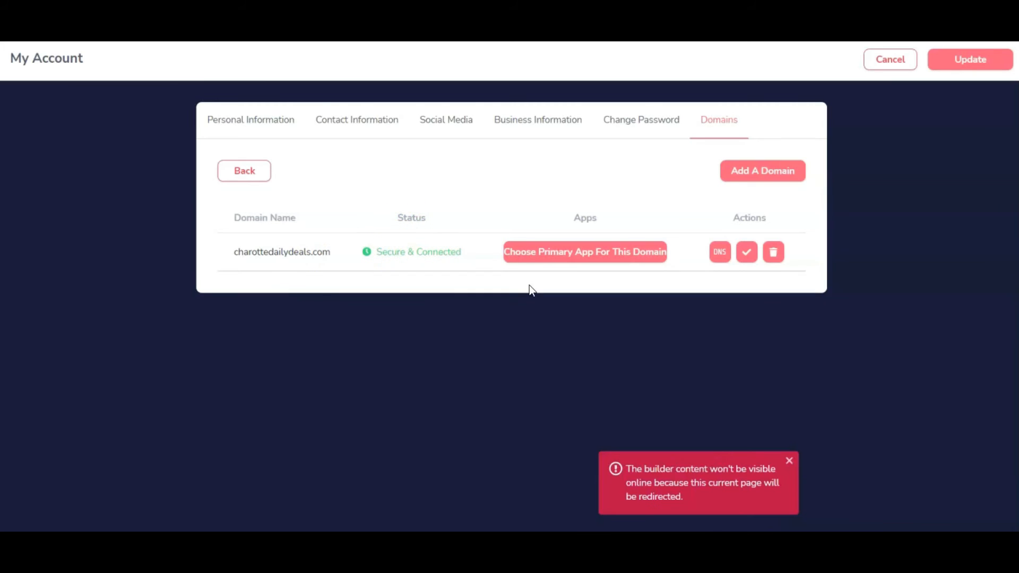
Step: Set GroovePages as the primary app for charottedailydeals.com and update the account
{"action": "left_click", "coordinate": [604, 253]}
{"action": "left_click", "coordinate": [564, 260]}
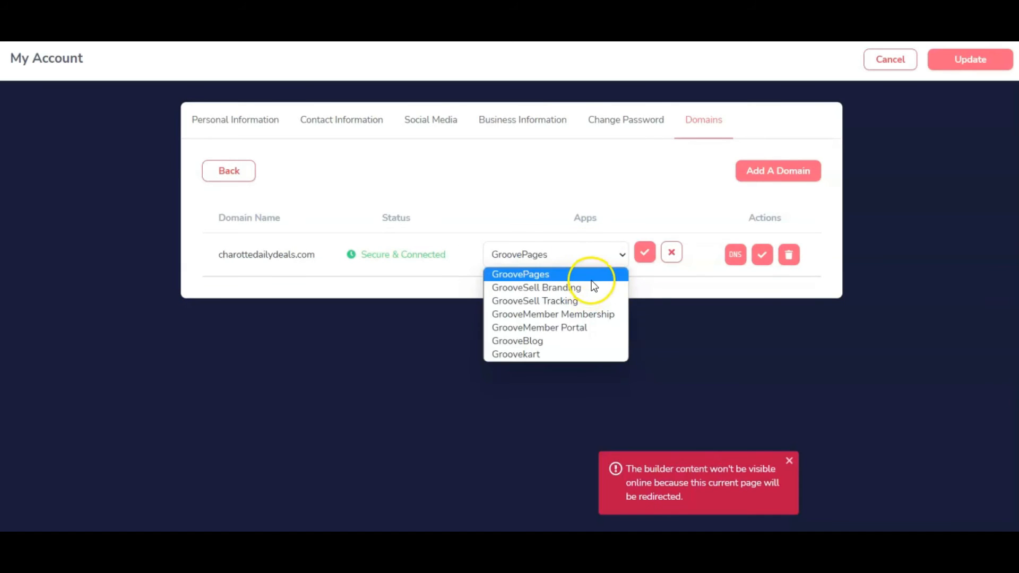
{"action": "left_click", "coordinate": [555, 274]}
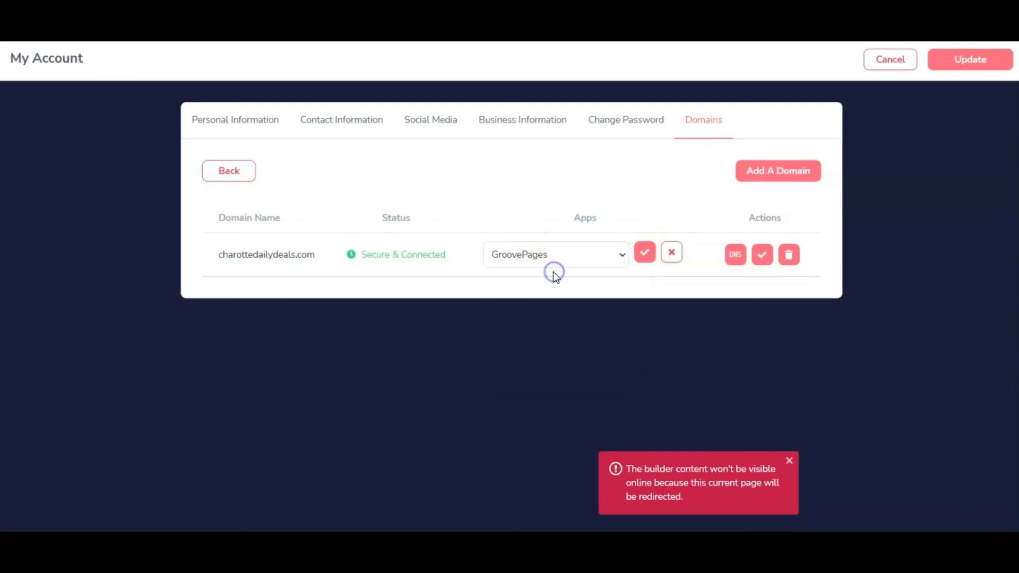
{"action": "left_click", "coordinate": [643, 255]}
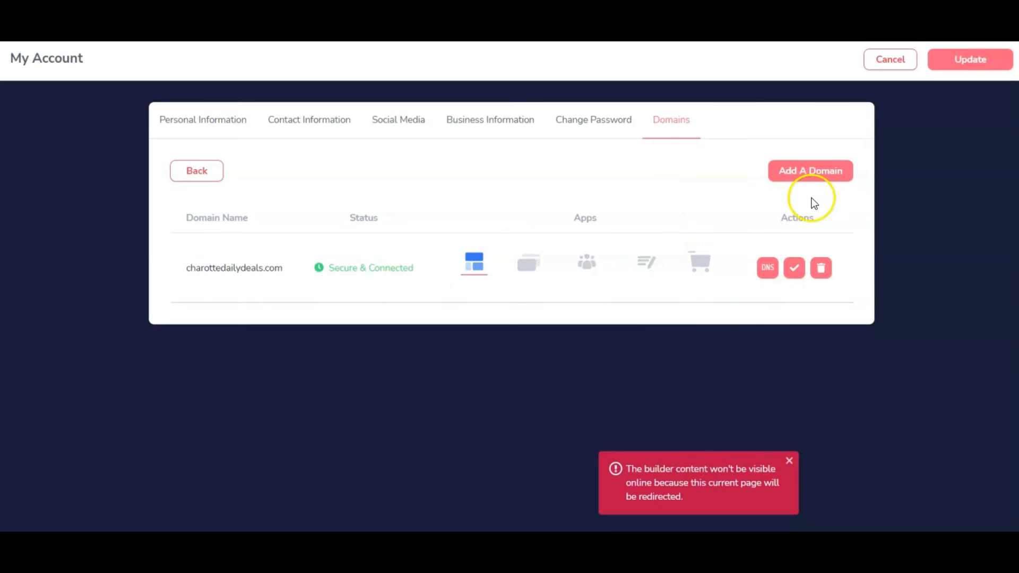
{"action": "left_click", "coordinate": [965, 61]}
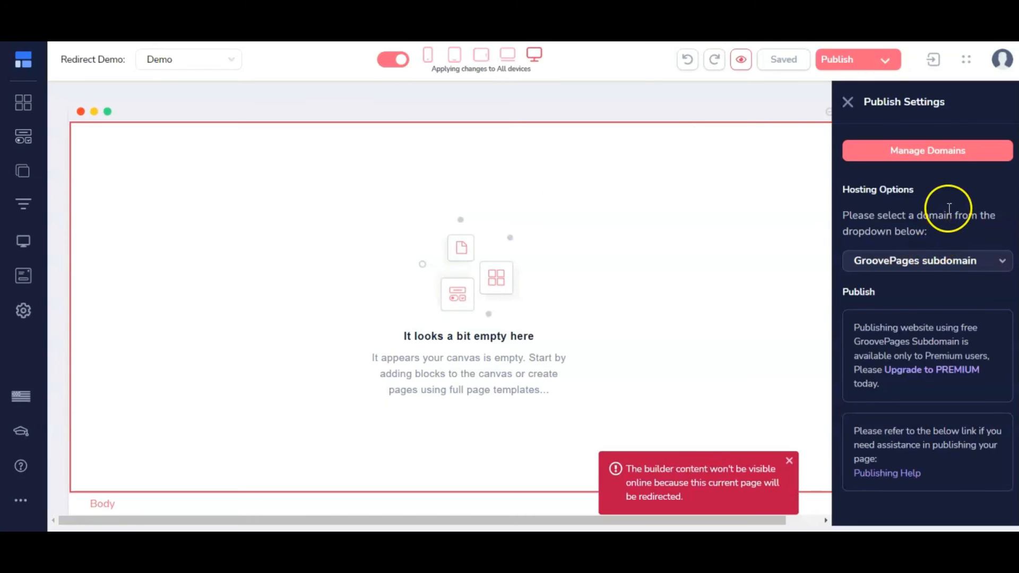
Step: Set the hosting option to Custom domain with charottedailydeals.com as the domain and Root as the location
{"action": "left_click", "coordinate": [996, 264]}
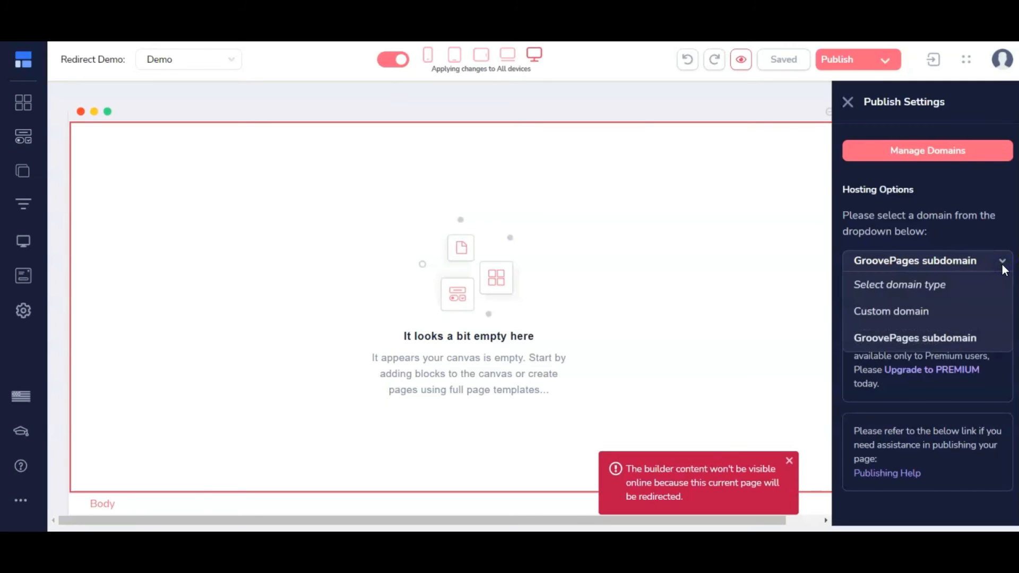
{"action": "left_click", "coordinate": [908, 322]}
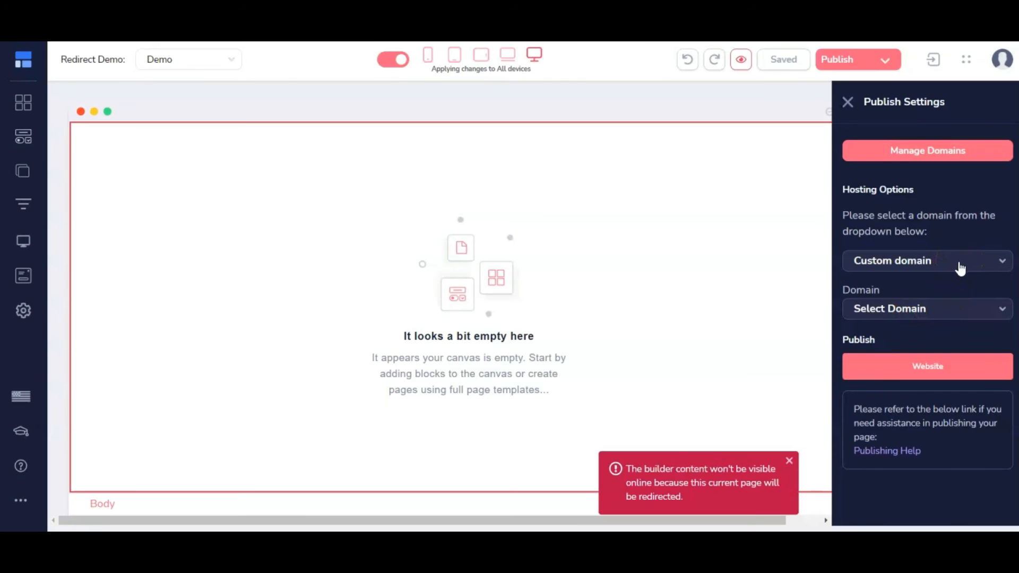
{"action": "left_click", "coordinate": [998, 310]}
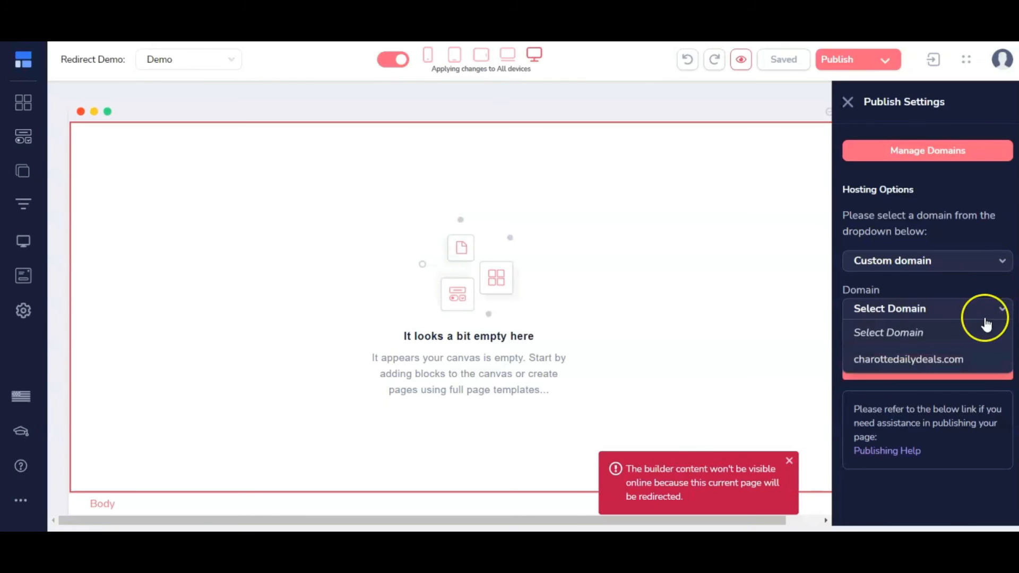
{"action": "left_click", "coordinate": [929, 360]}
{"action": "left_click", "coordinate": [883, 348]}
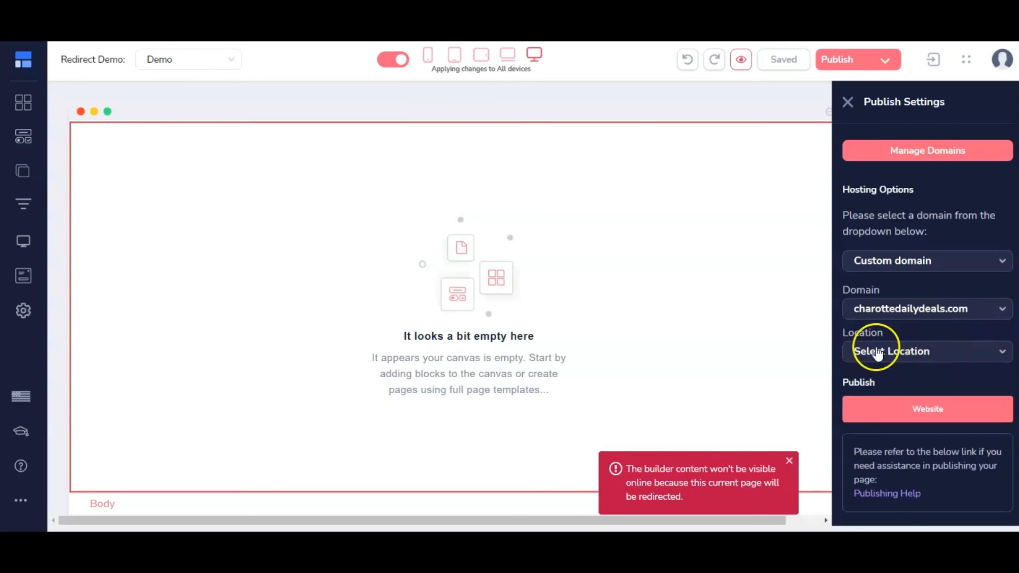
{"action": "left_click", "coordinate": [938, 363]}
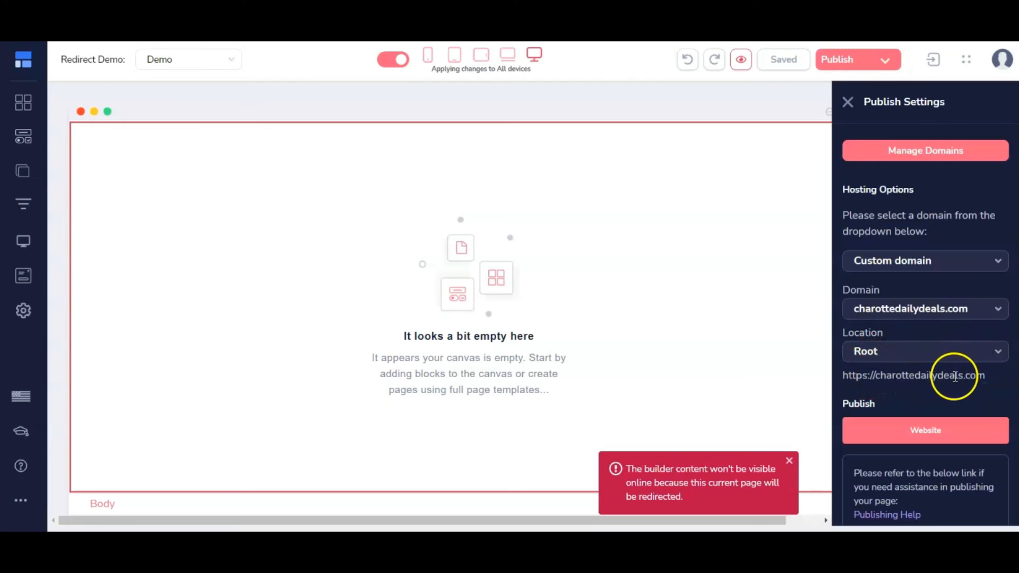
Step: Publish the website to charottedailydeals.com and open the live site
{"action": "mouse_move", "coordinate": [928, 434]}
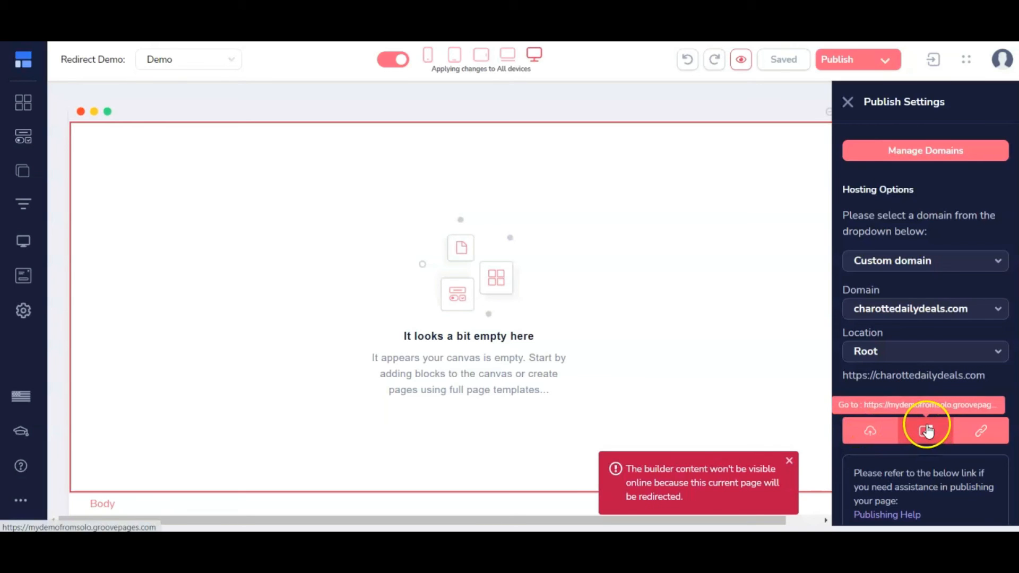
{"action": "left_click", "coordinate": [980, 436]}
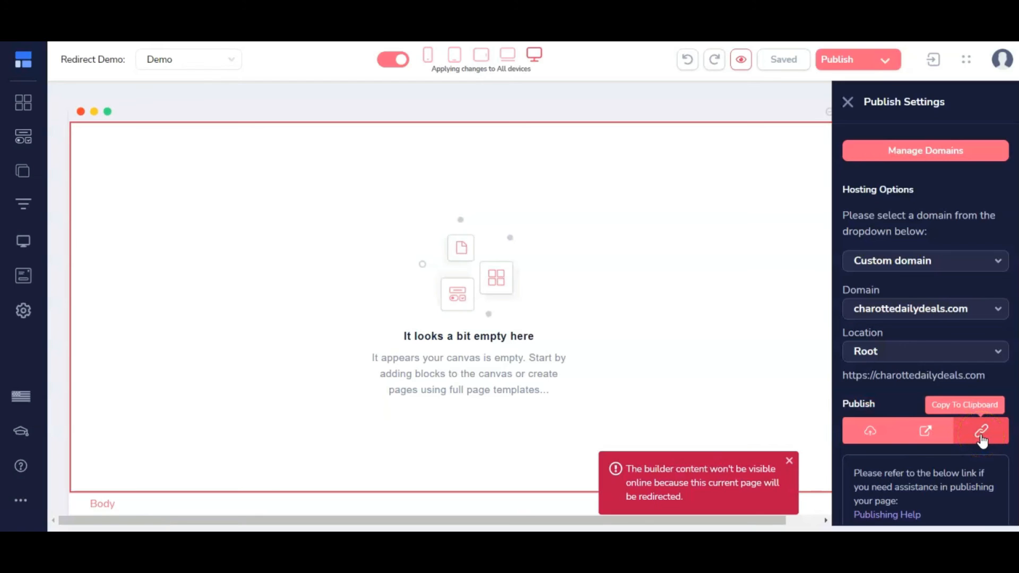
{"action": "left_click", "coordinate": [867, 432]}
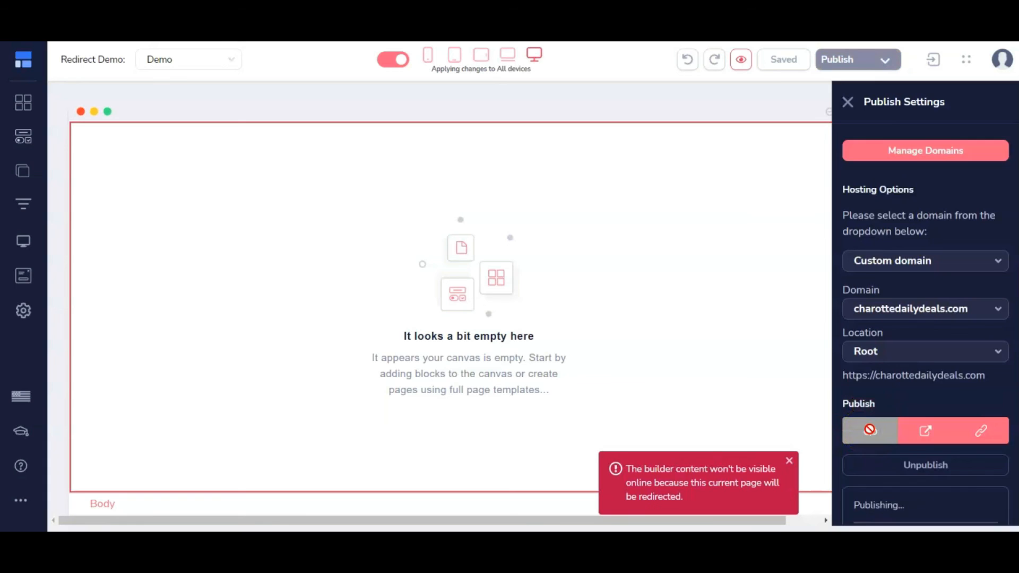
{"action": "left_click", "coordinate": [923, 382]}
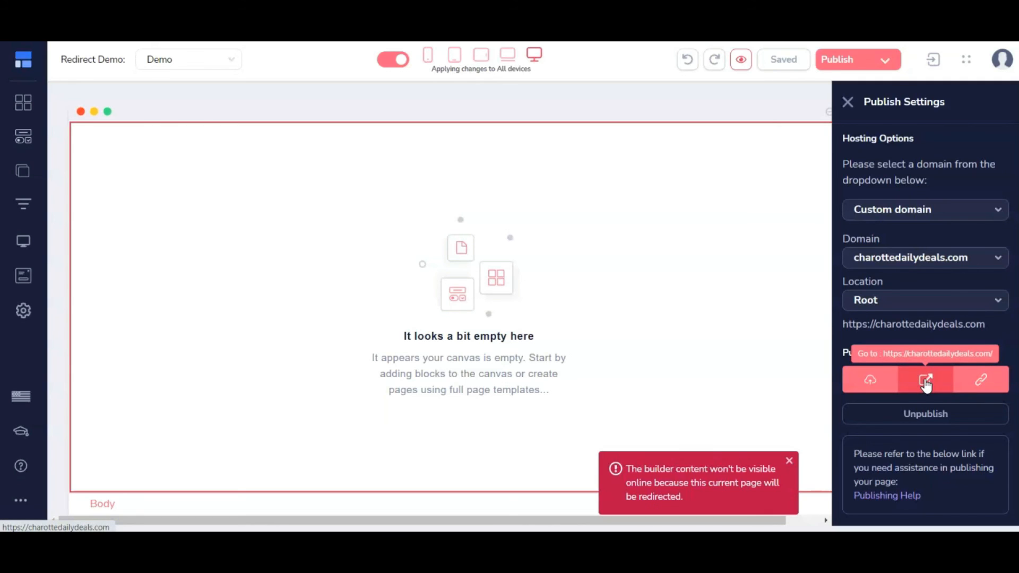
{"action": "left_click", "coordinate": [925, 381]}
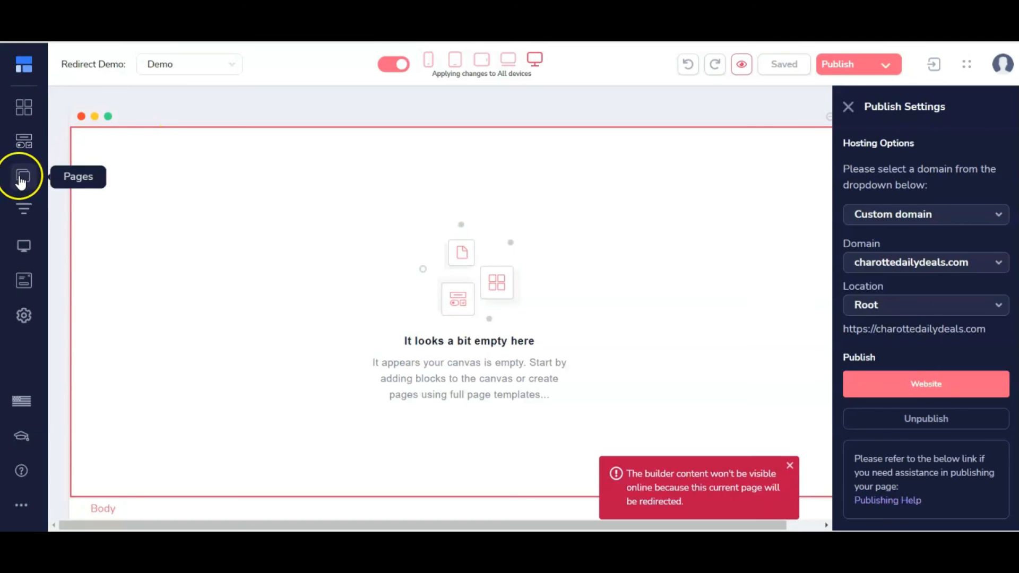
Step: Examine the High-Converting Lead and Demo pages in the site's page list to compare which is the home page and which redirects
{"action": "left_click", "coordinate": [23, 179]}
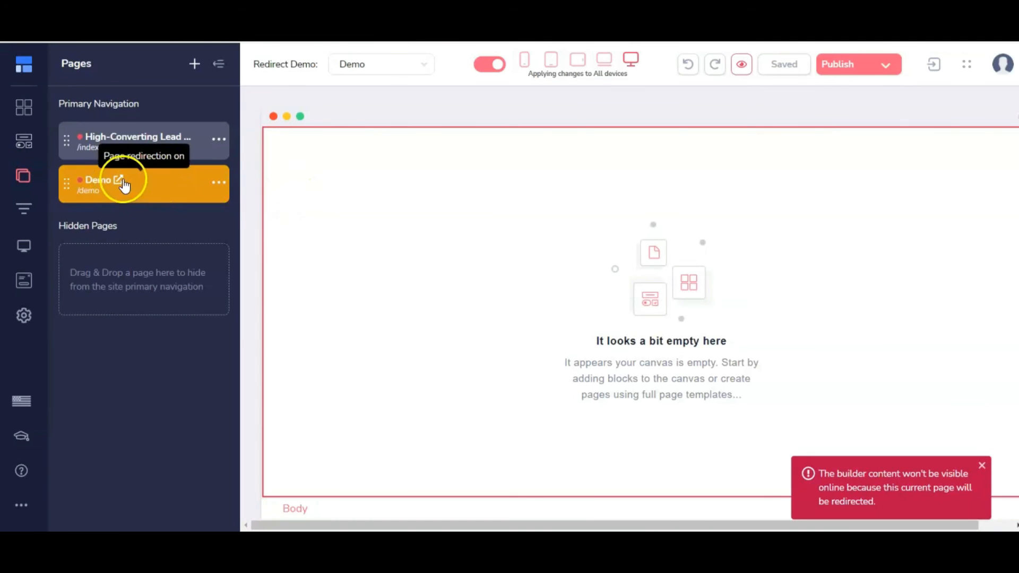
{"action": "left_click", "coordinate": [156, 184]}
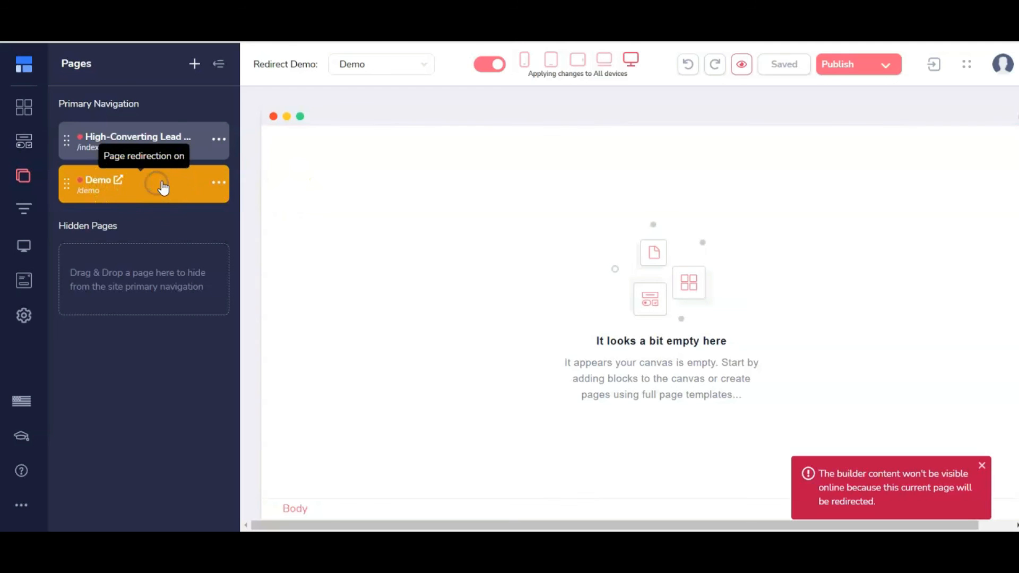
{"action": "left_click", "coordinate": [168, 143]}
{"action": "left_click", "coordinate": [555, 232]}
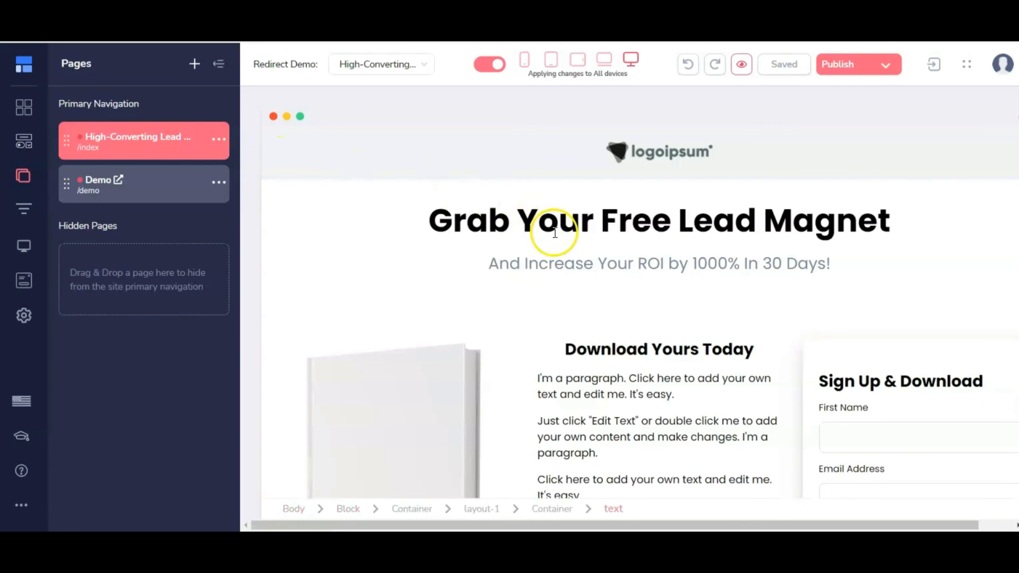
{"action": "left_click", "coordinate": [155, 186]}
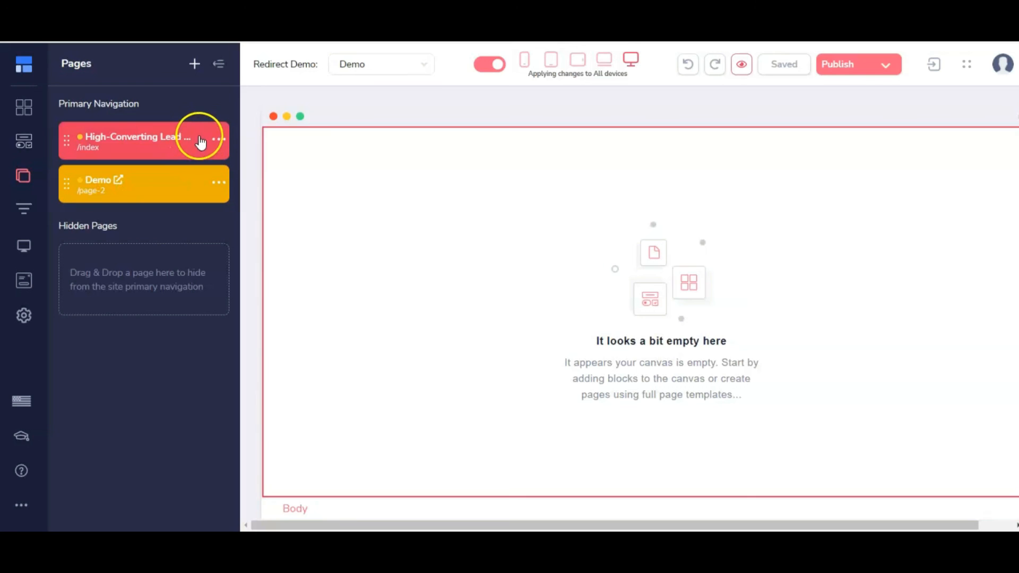
{"action": "left_click", "coordinate": [157, 140]}
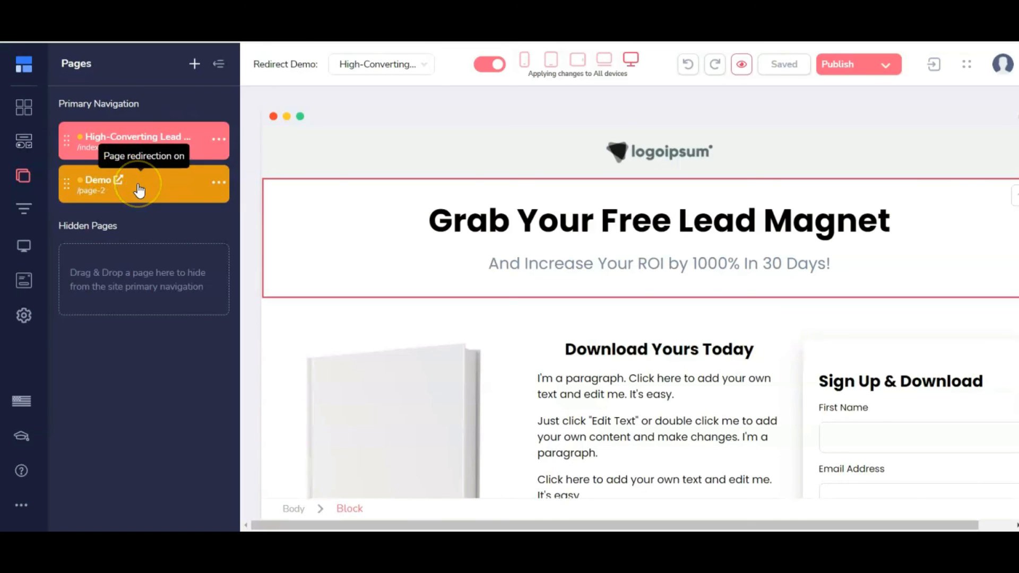
Step: Set the Demo page as the site's home page and save the site
{"action": "left_click", "coordinate": [217, 184]}
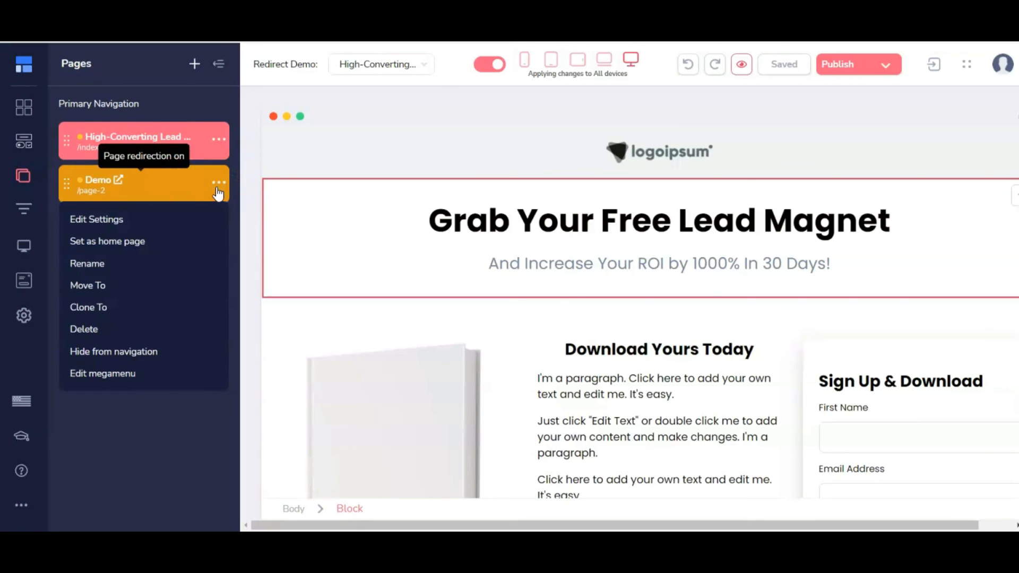
{"action": "left_click", "coordinate": [122, 243]}
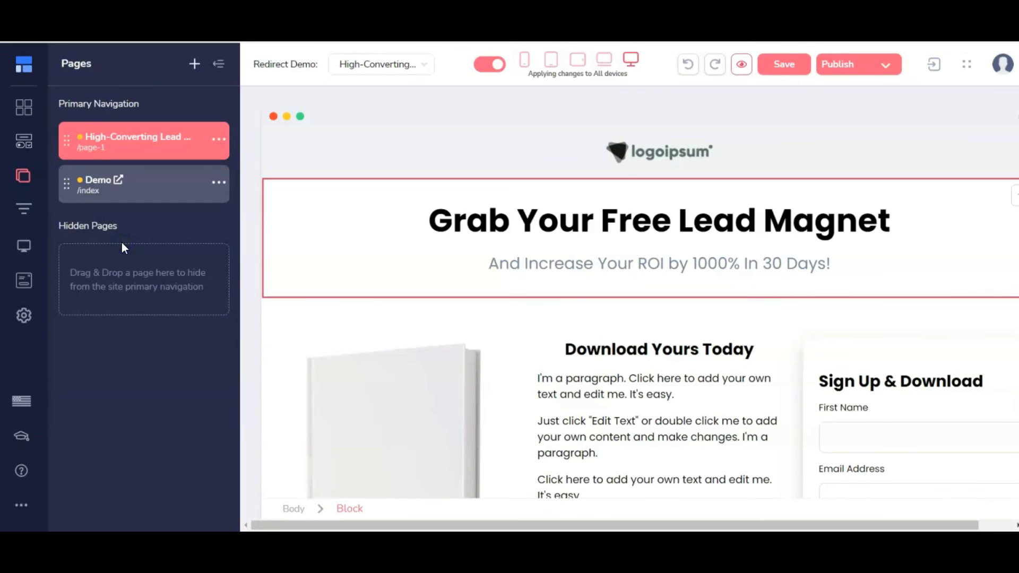
{"action": "left_click", "coordinate": [25, 175]}
{"action": "left_click", "coordinate": [781, 64]}
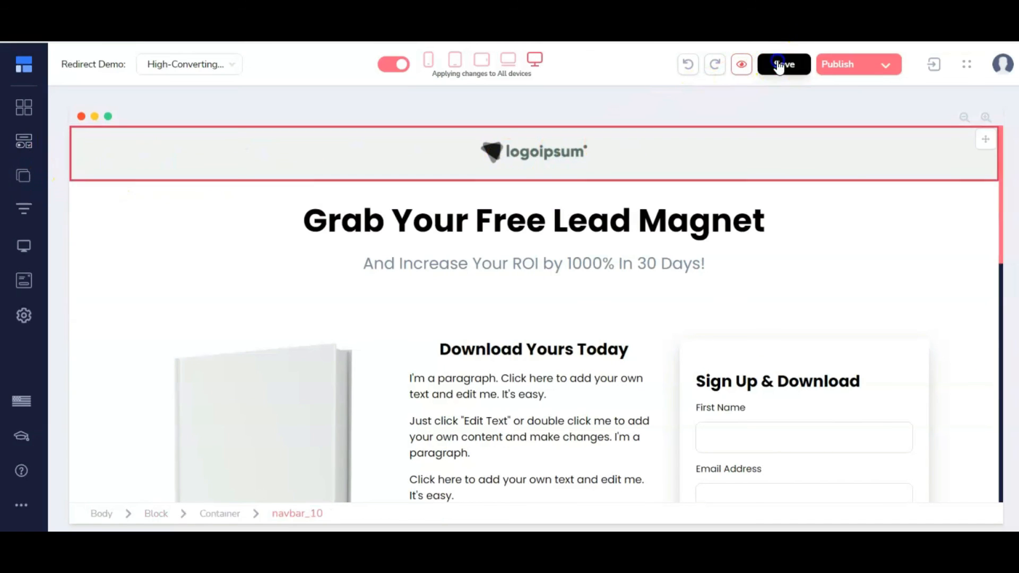
Step: Open the live charottedailydeals.com site from the publish settings to check the home page redirect
{"action": "left_click", "coordinate": [886, 68]}
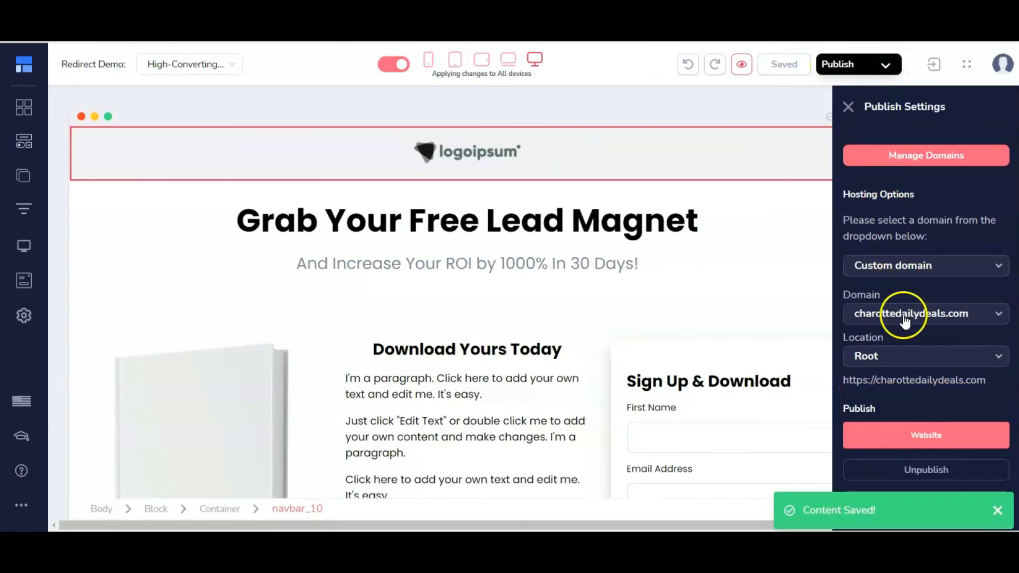
{"action": "mouse_move", "coordinate": [916, 432]}
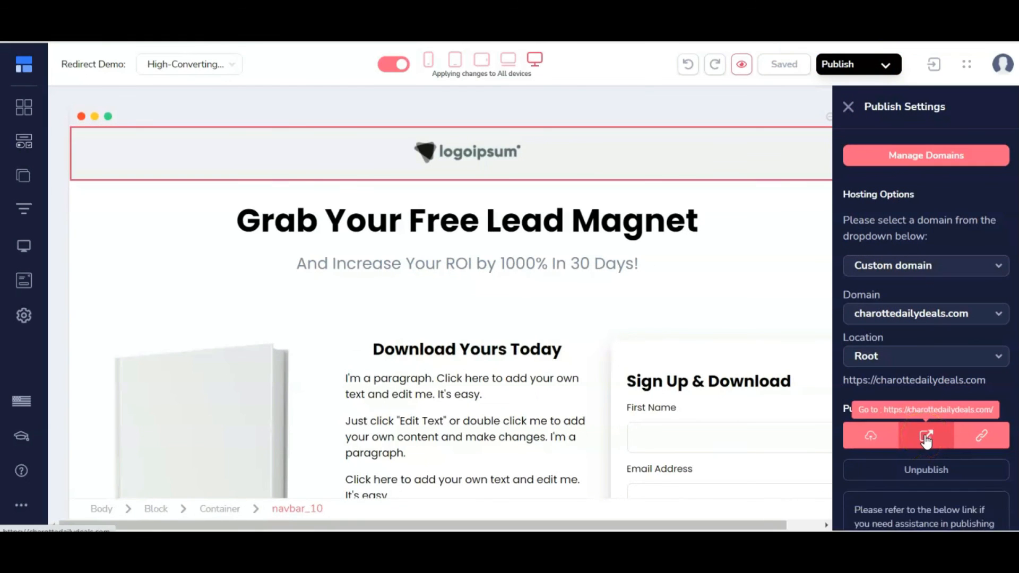
{"action": "left_click", "coordinate": [924, 436]}
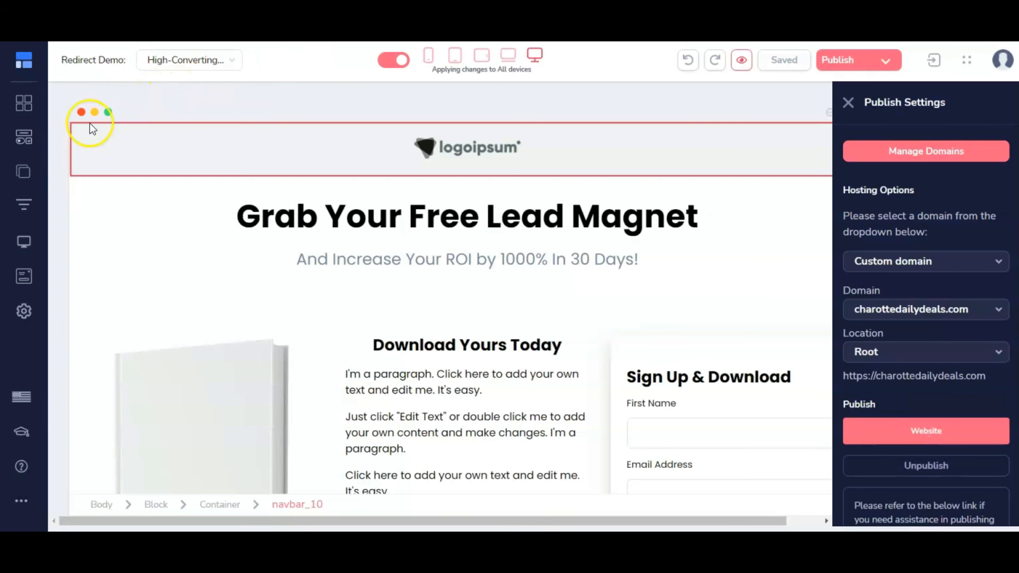
Step: Add a new page to the site from the blank Start from scratch template
{"action": "left_click", "coordinate": [23, 172]}
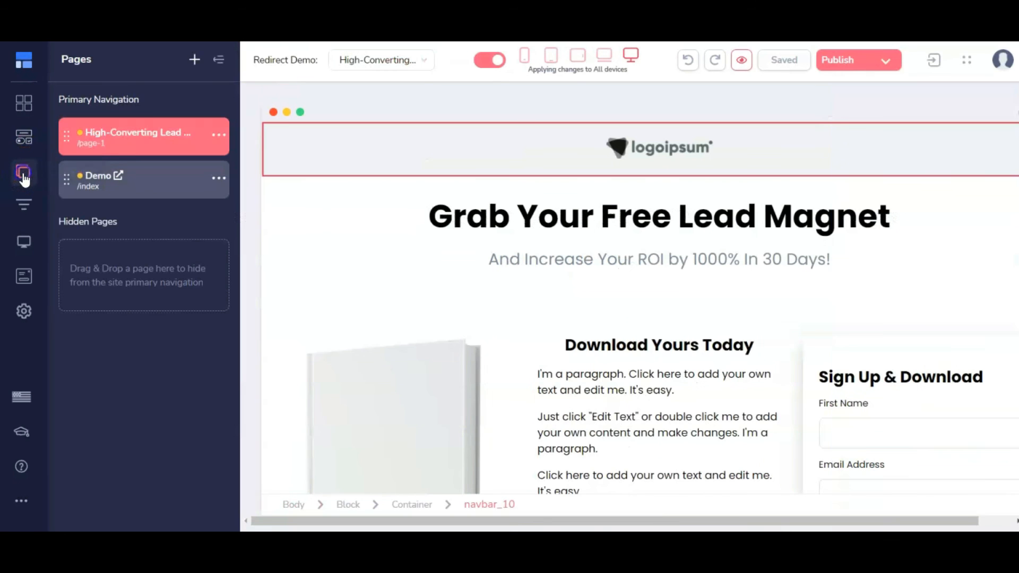
{"action": "left_click", "coordinate": [195, 59]}
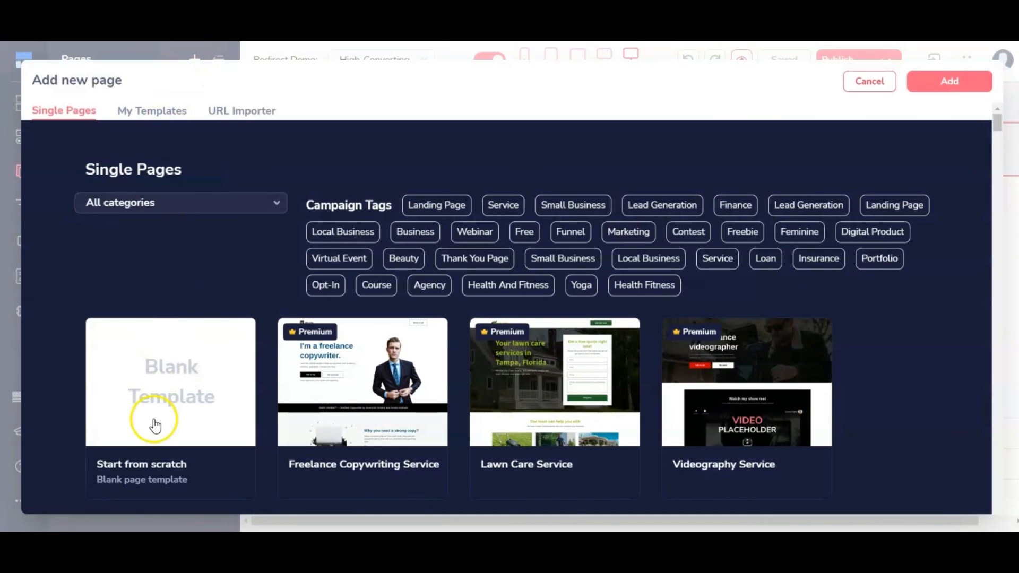
{"action": "left_click", "coordinate": [155, 379]}
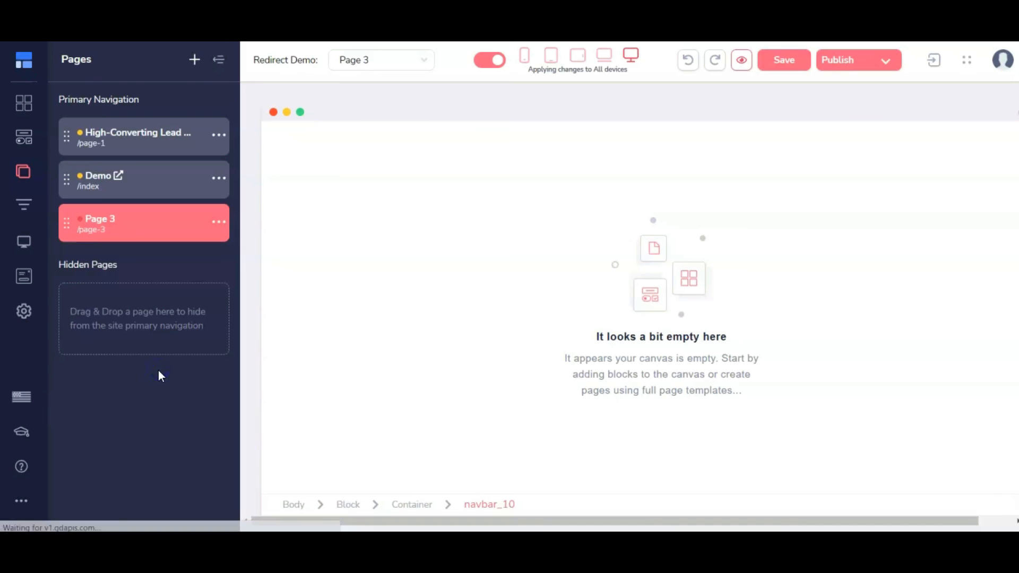
{"action": "left_click", "coordinate": [190, 305]}
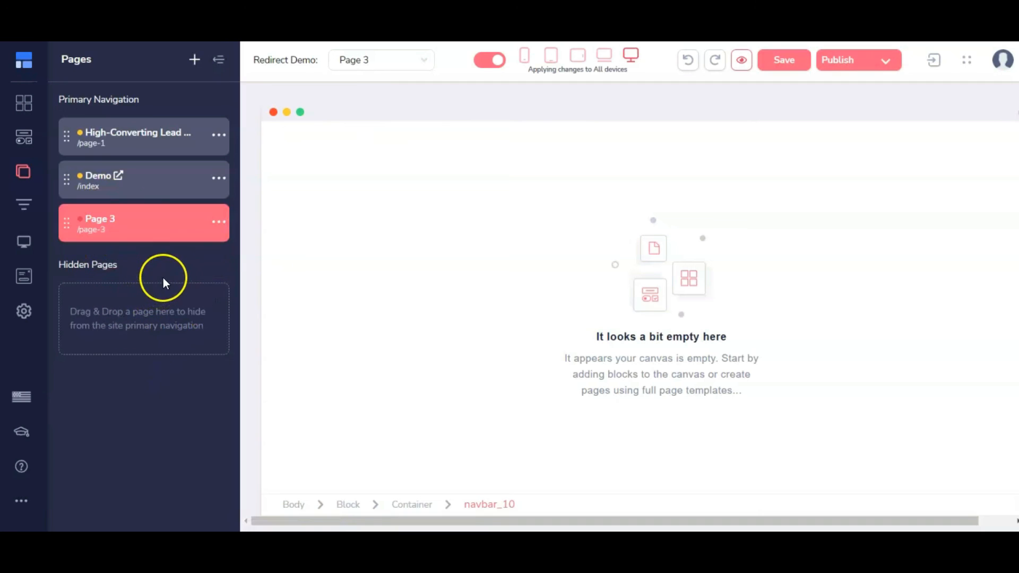
{"action": "left_click", "coordinate": [313, 250]}
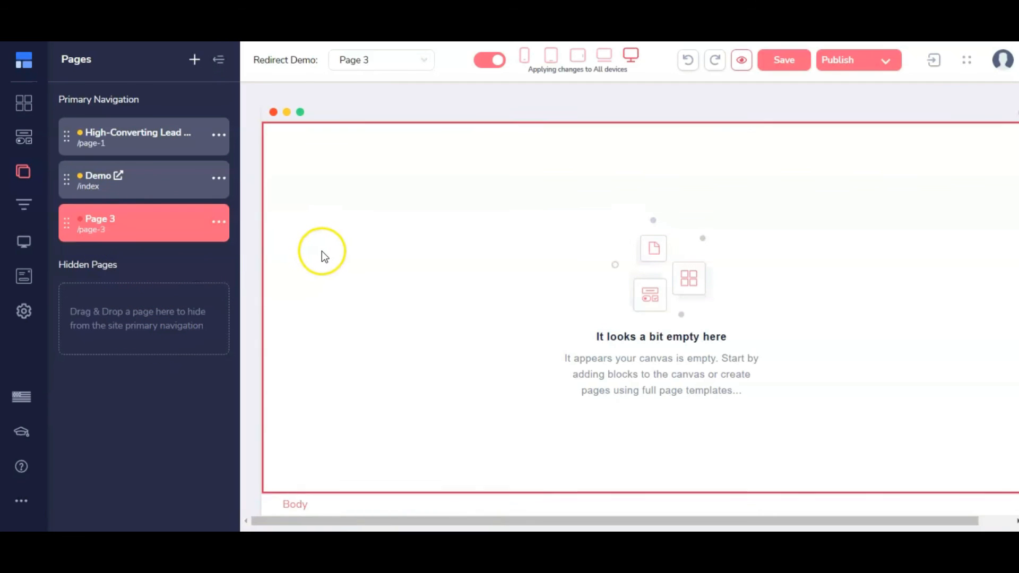